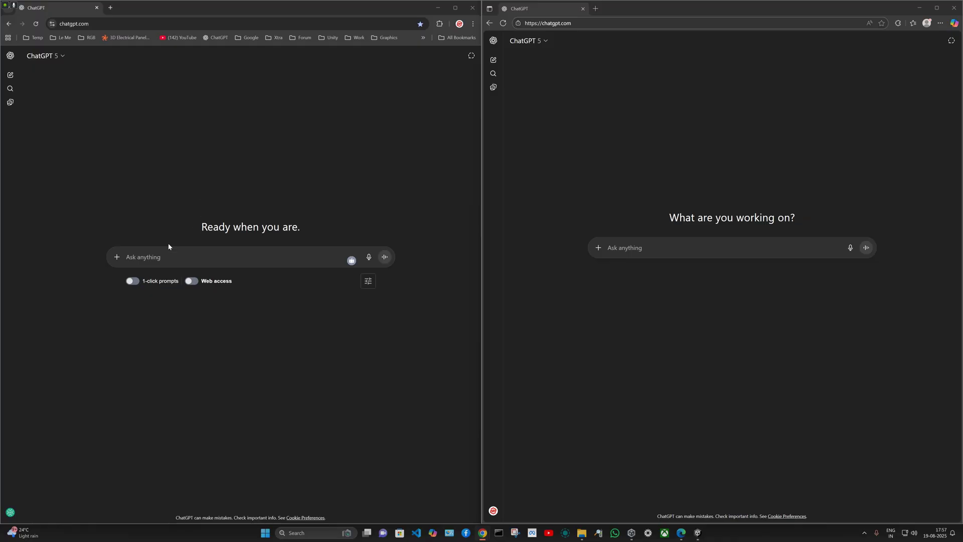
Enter the prompt requesting a Unity C# script for a flexible 3D model effect through vertex modification in both ChatGPT windows.
text(I have a 3D model, and I want to have a flexible effect on the 3D model by modifying its vertices. Write a C# script for Unity to achieve this.)
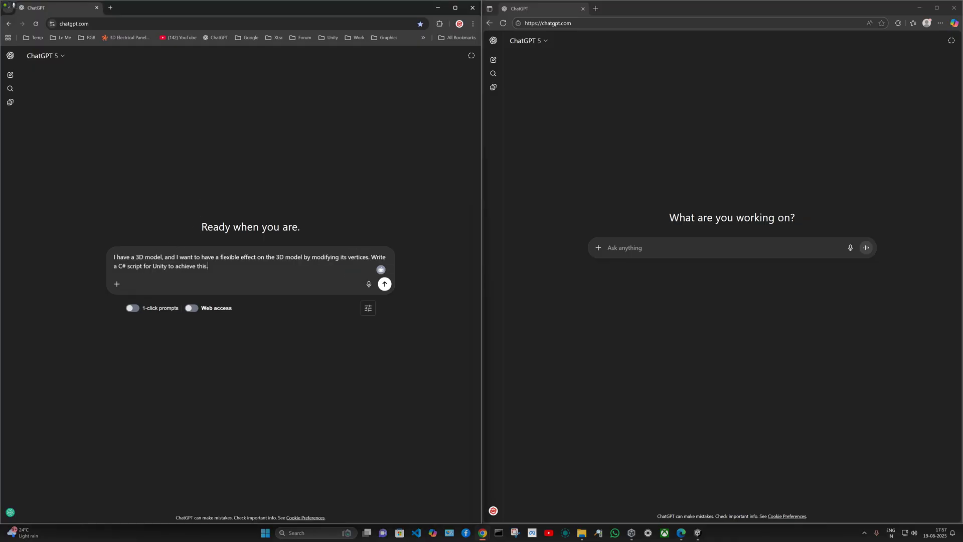
click(633, 247)
text(I have a 3D model, and I want to have a flexible effect on the 3D model by modifying its vertices. Write a C# script for Unity to achieve this.)
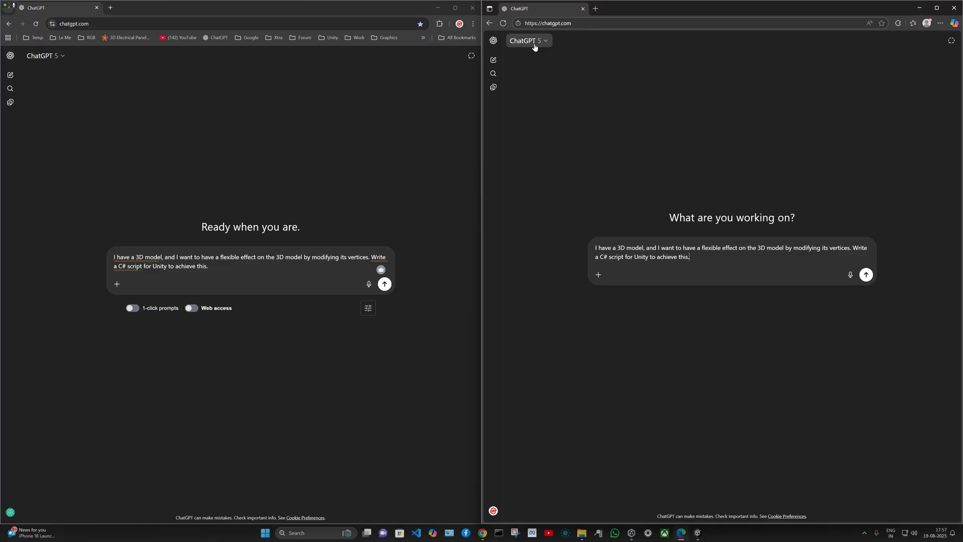
Check the available models in both ChatGPT windows, including the legacy ones, and choose GPT-5 in the Edge window.
click(44, 55)
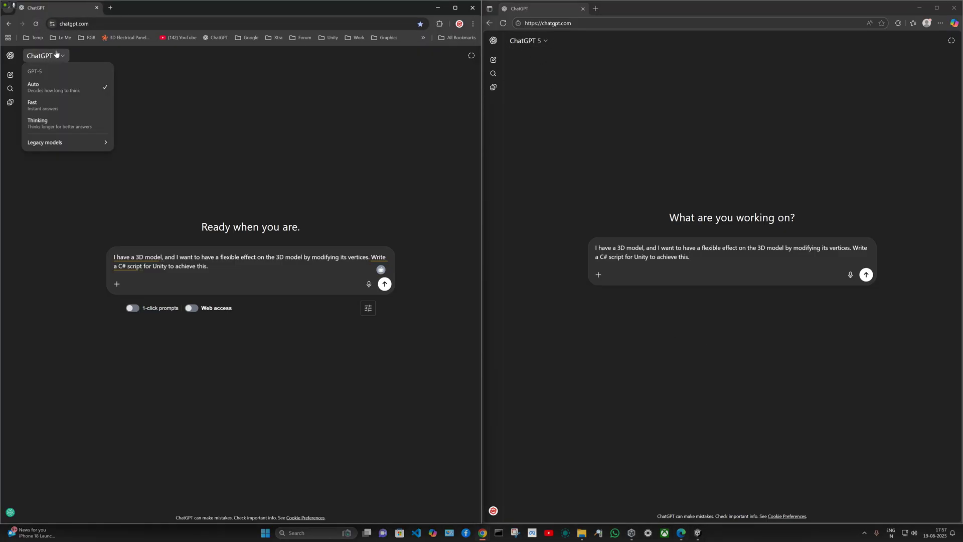
mouse_move(47, 144)
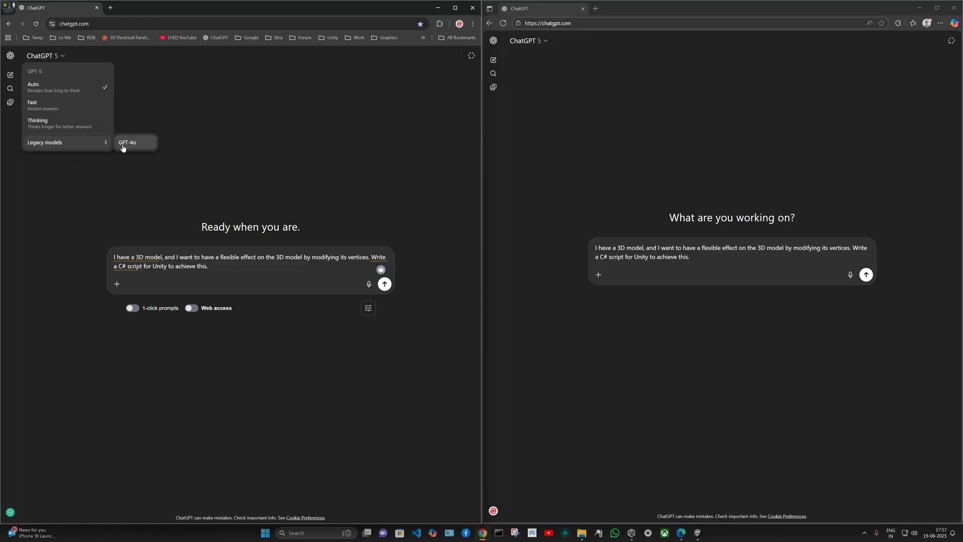
click(202, 164)
click(524, 41)
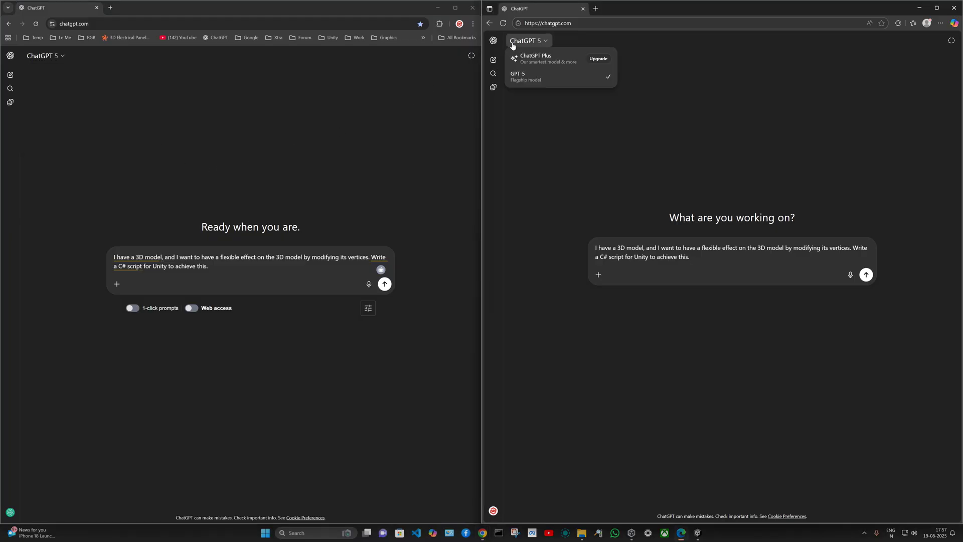
click(551, 83)
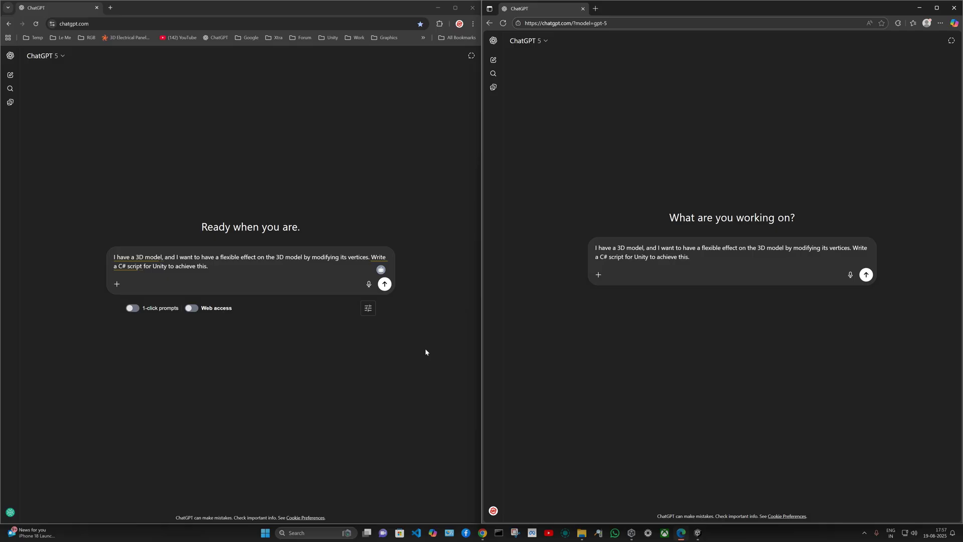
Submit the flexible-model script prompt in both ChatGPT windows.
click(384, 284)
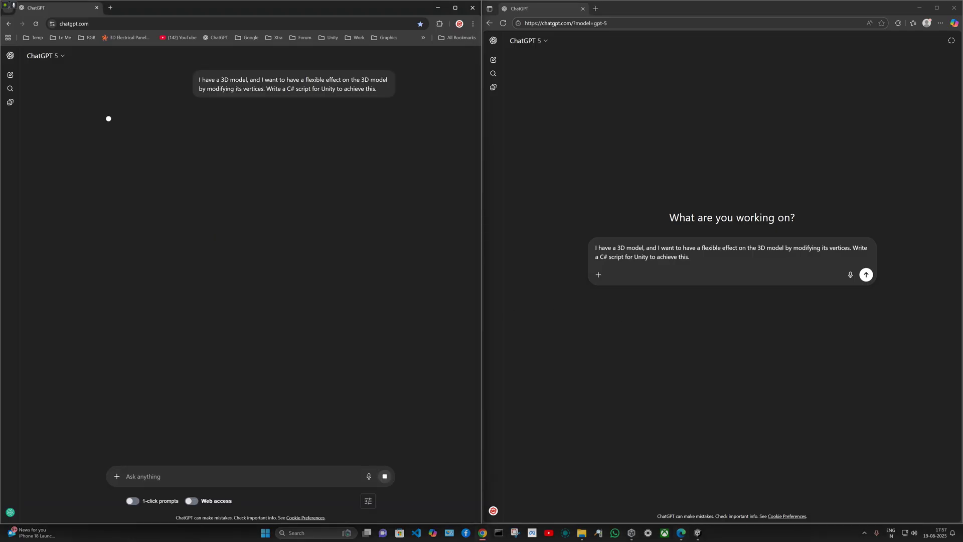
click(866, 275)
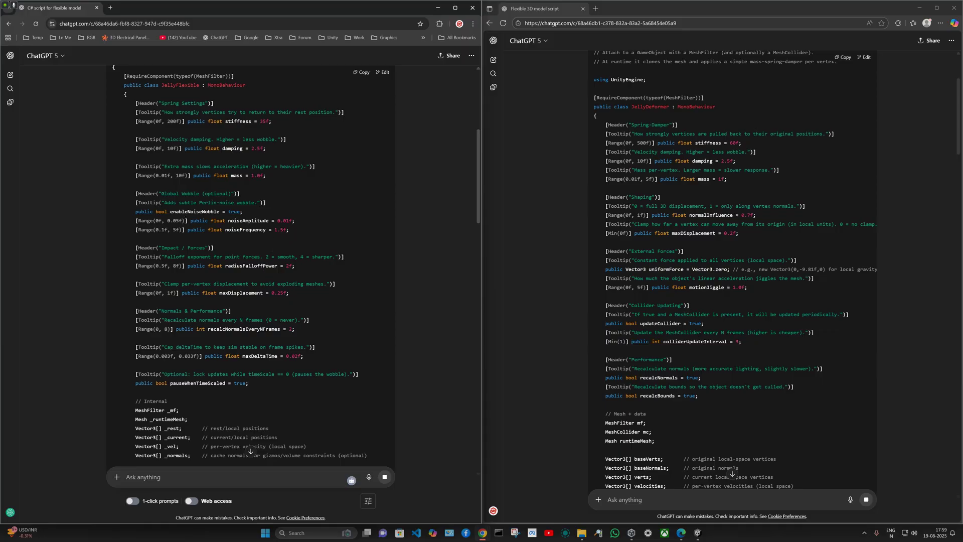
Read through the generated JellyFlexible and JellyDeformer scripts and the quick usage instructions in both ChatGPT answers.
scroll(261, 309, down, 15)
scroll(252, 304, down, 3)
scroll(818, 307, down, 10)
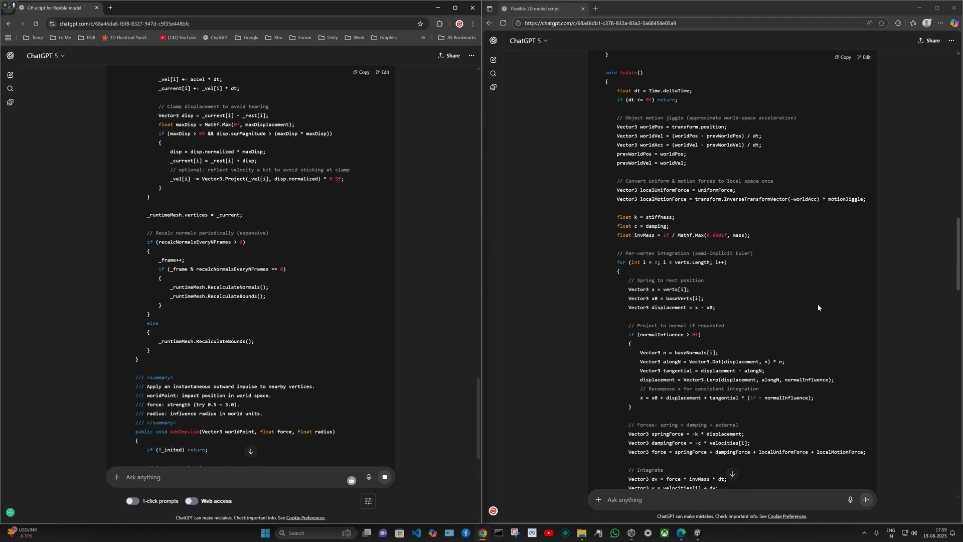
scroll(818, 307, down, 10)
scroll(227, 250, down, 6)
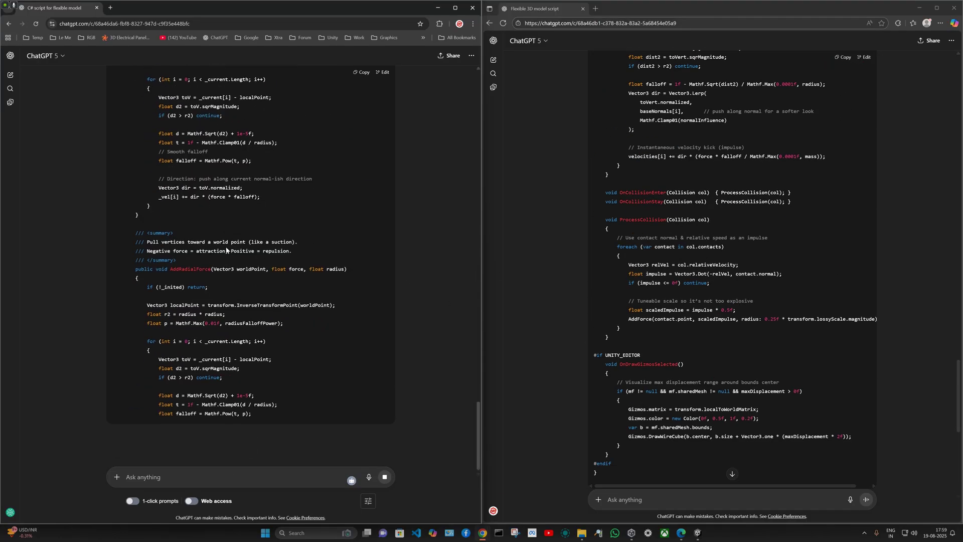
scroll(226, 246, down, 2)
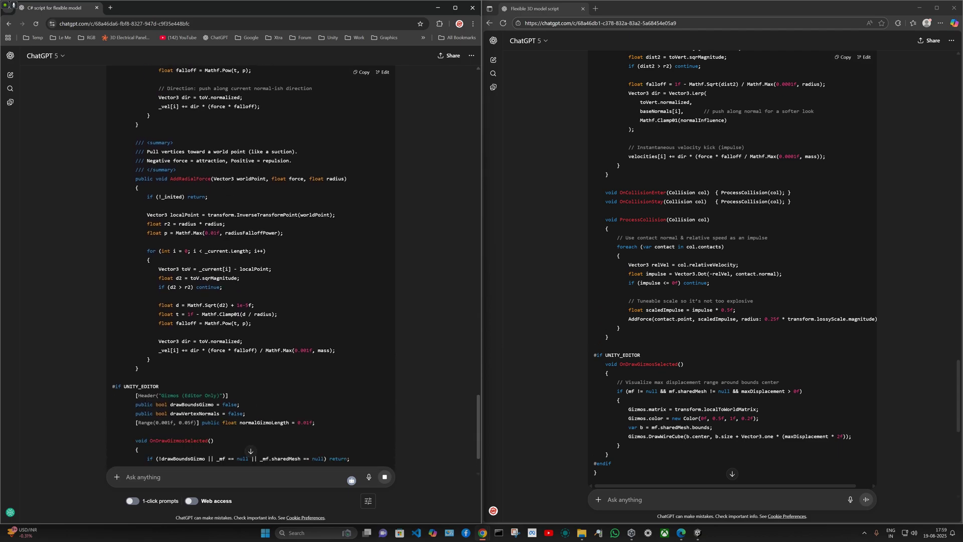
scroll(236, 230, down, 3)
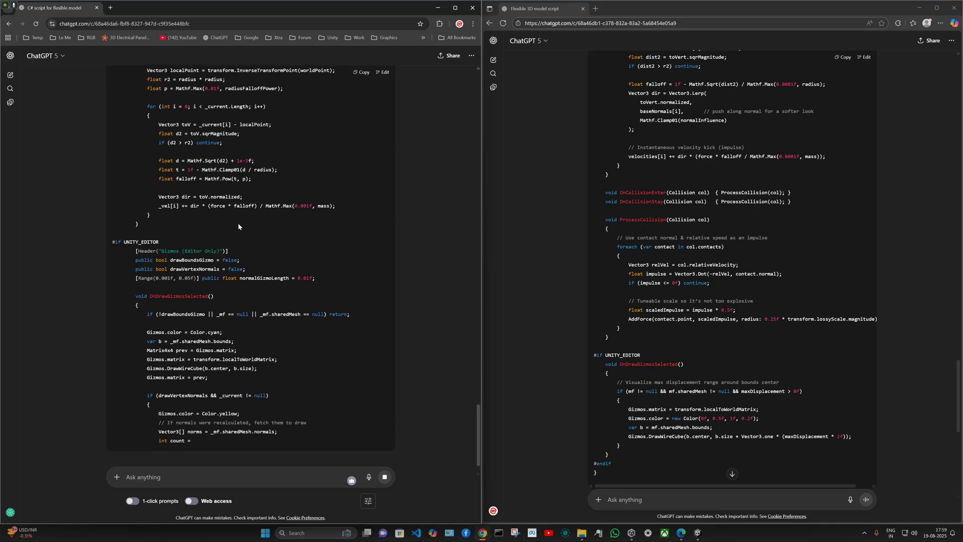
scroll(668, 300, down, 7)
scroll(669, 300, up, 5)
scroll(669, 299, up, 15)
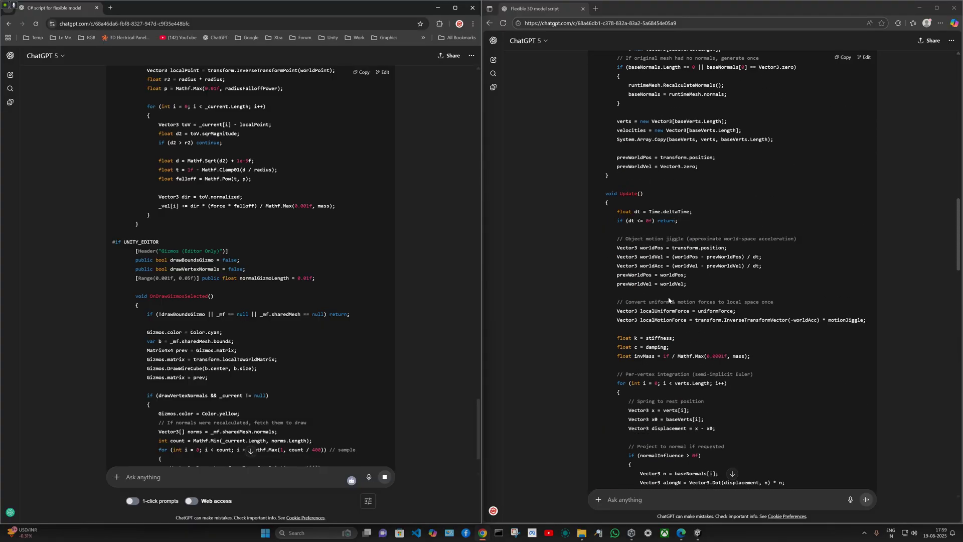
scroll(648, 200, up, 3)
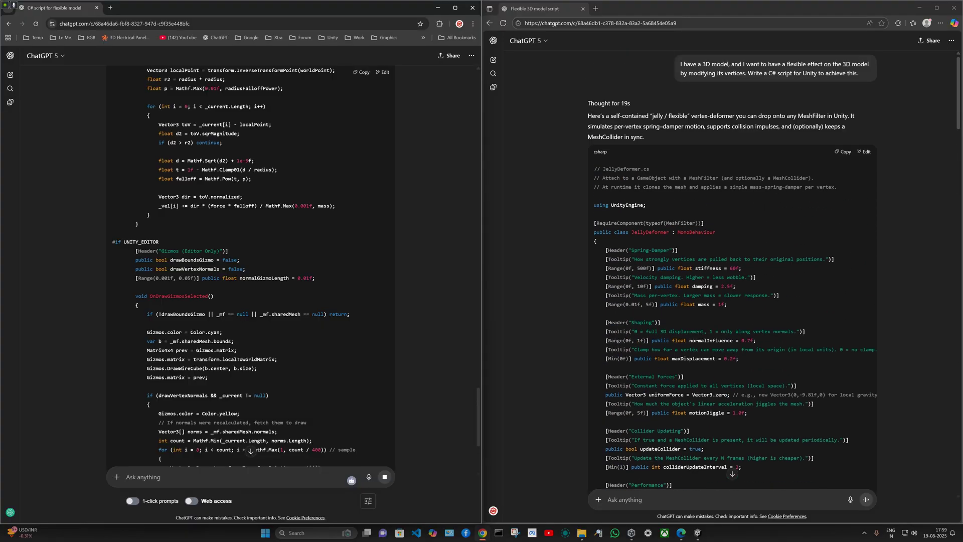
scroll(285, 276, down, 5)
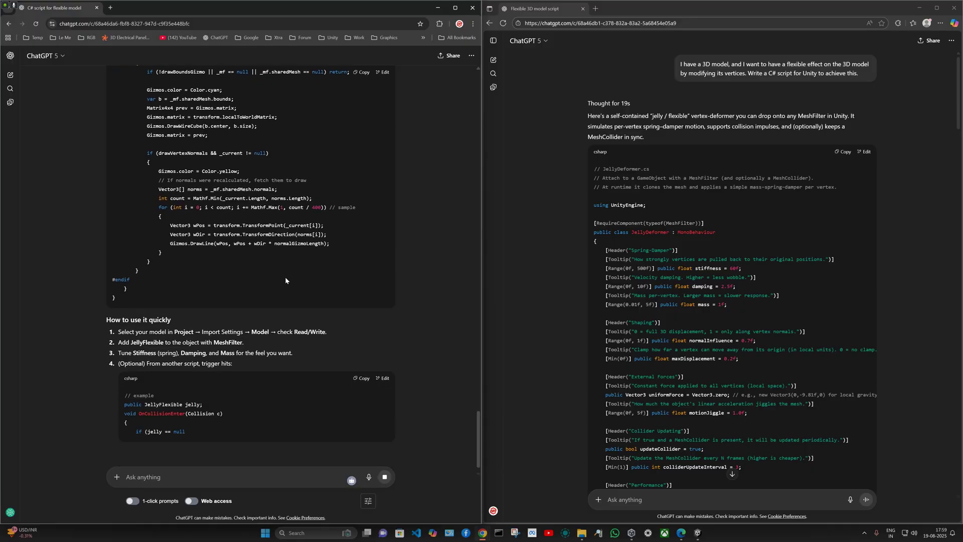
scroll(285, 276, down, 1)
scroll(285, 275, down, 2)
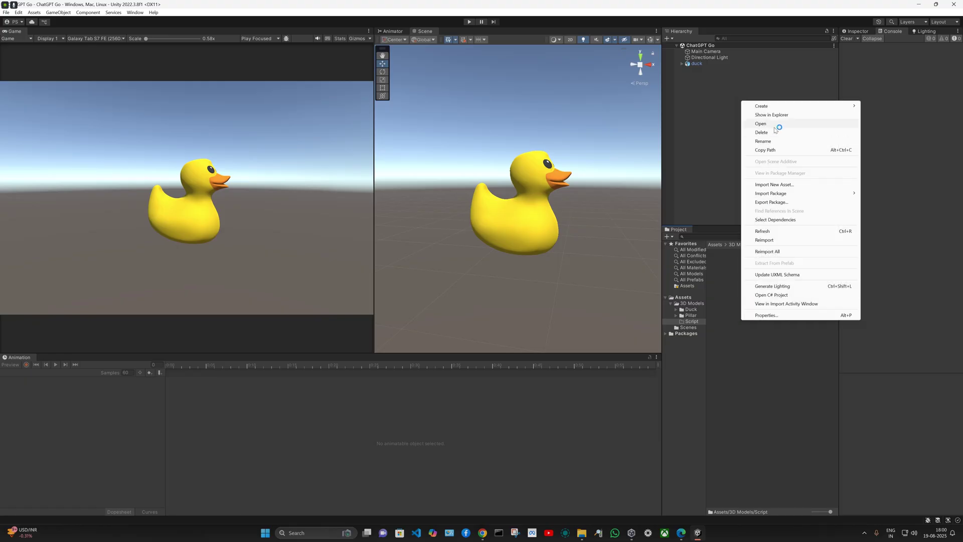
In Unity, create the JellyGo and JellyPlus C# scripts in the Script folder with the generated code.
mouse_move(772, 106)
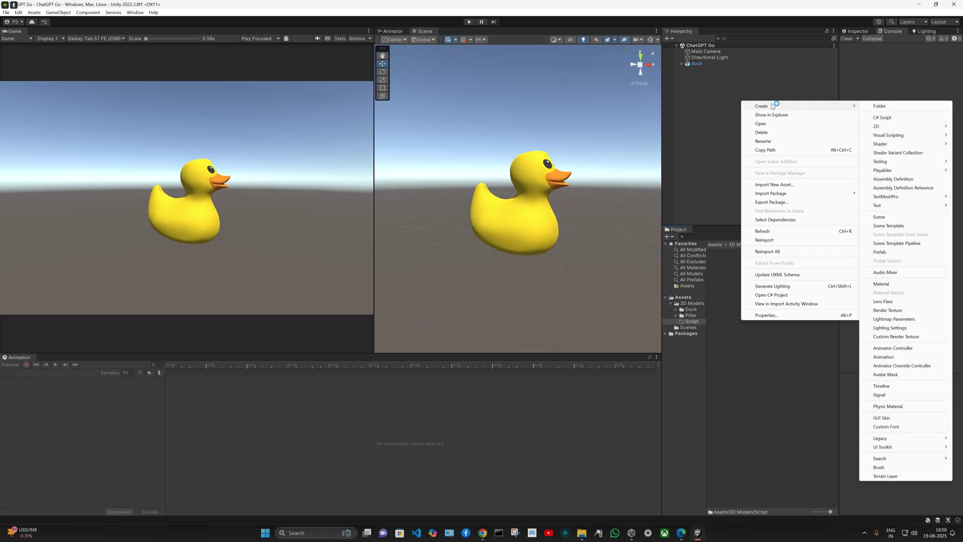
click(877, 122)
double_click(731, 270)
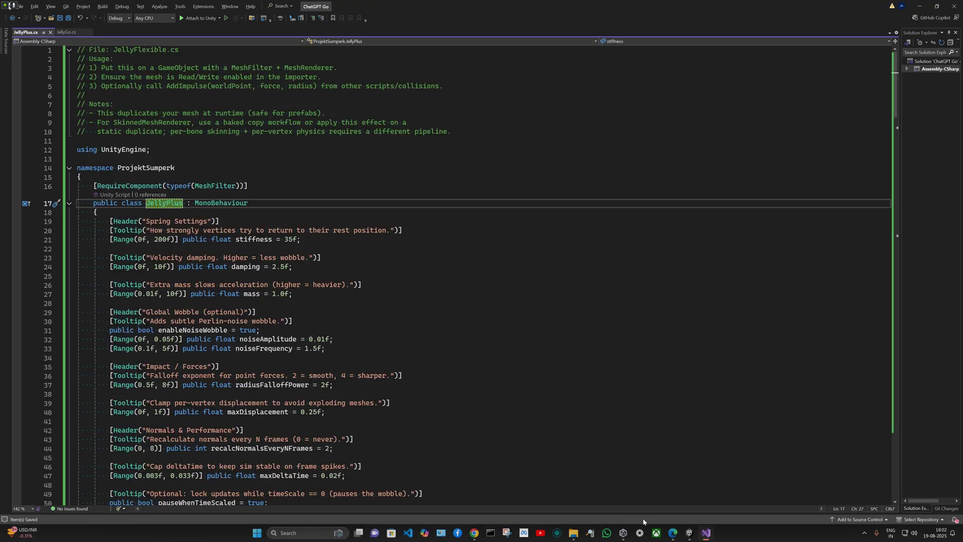
click(691, 534)
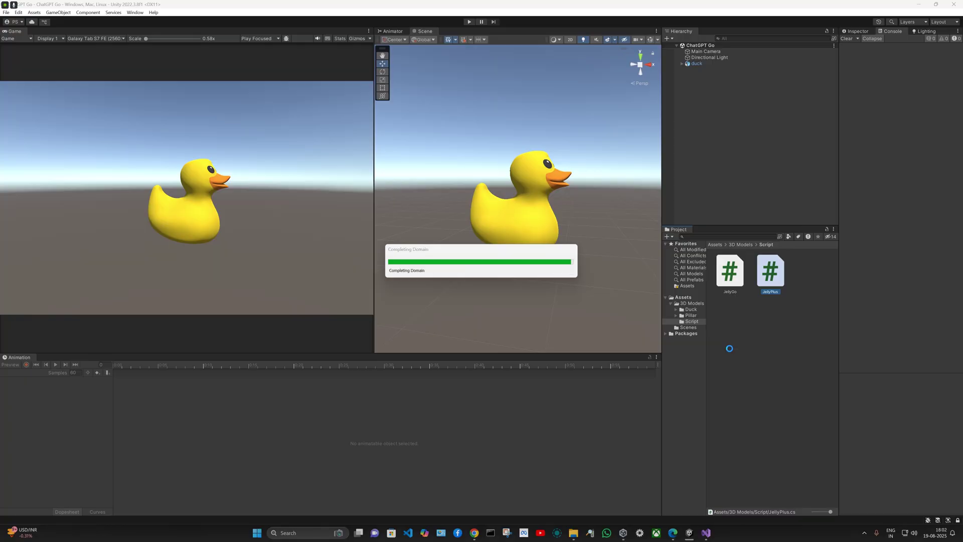
Move the Script folder out of 3D Models to directly under Assets.
click(692, 303)
click(670, 303)
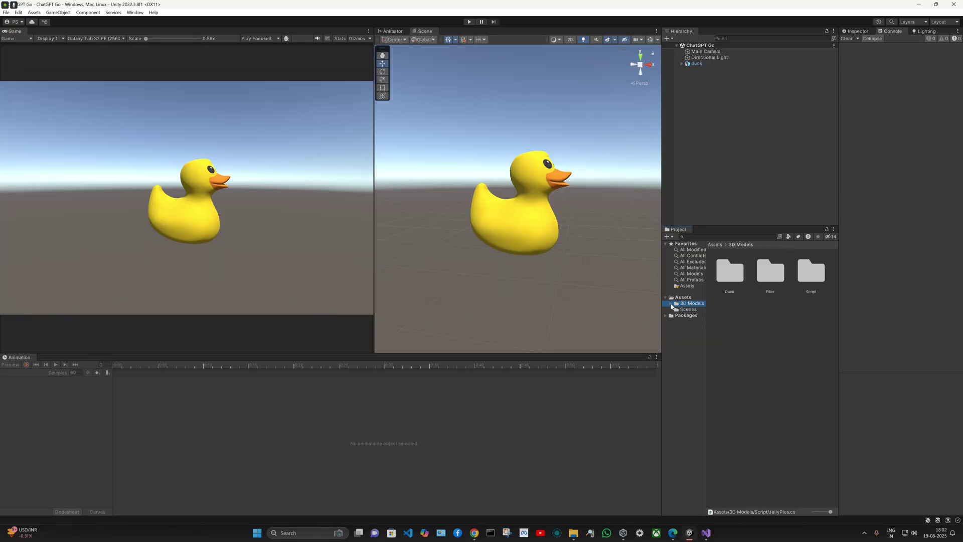
click(688, 309)
click(742, 310)
click(736, 275)
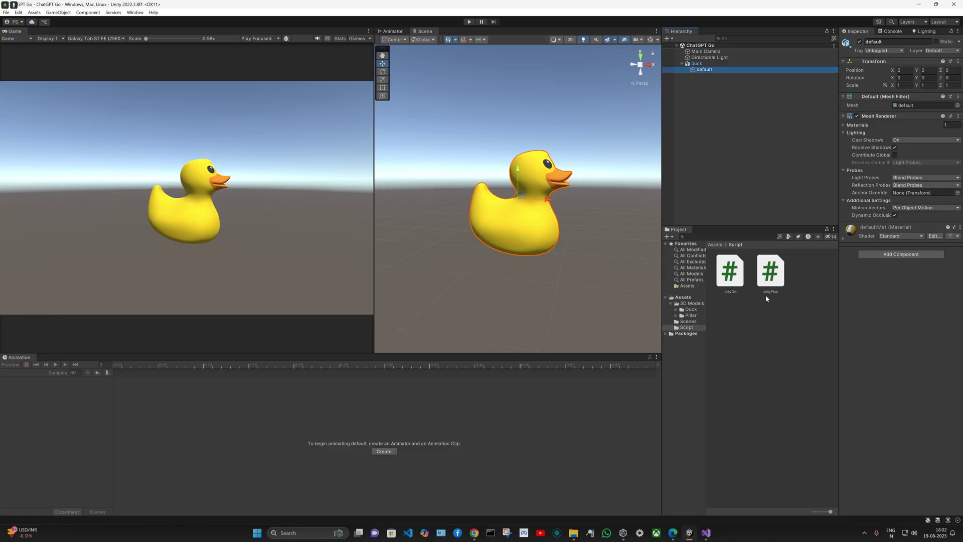
Attach the JellyGo script to the duck's default mesh object.
click(733, 280)
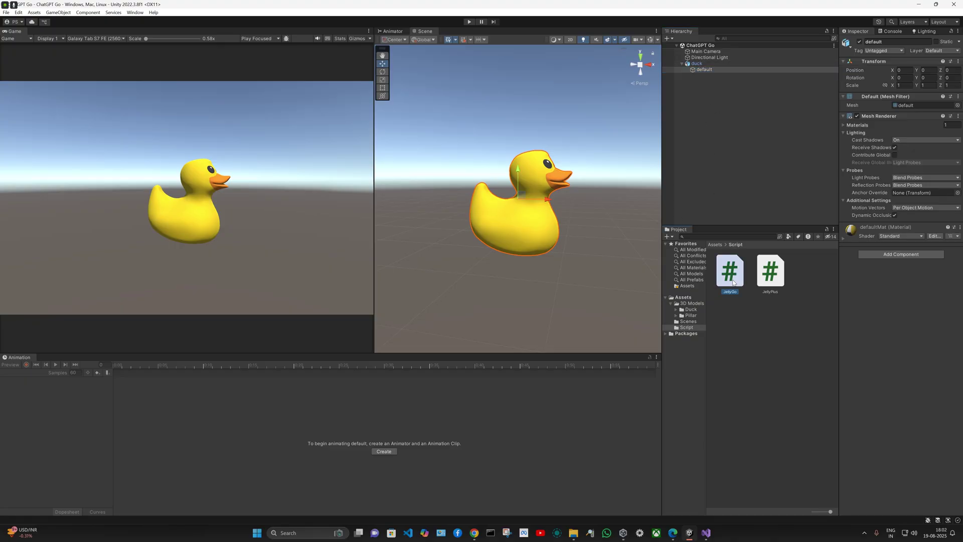
drag(950, 385, 910, 438)
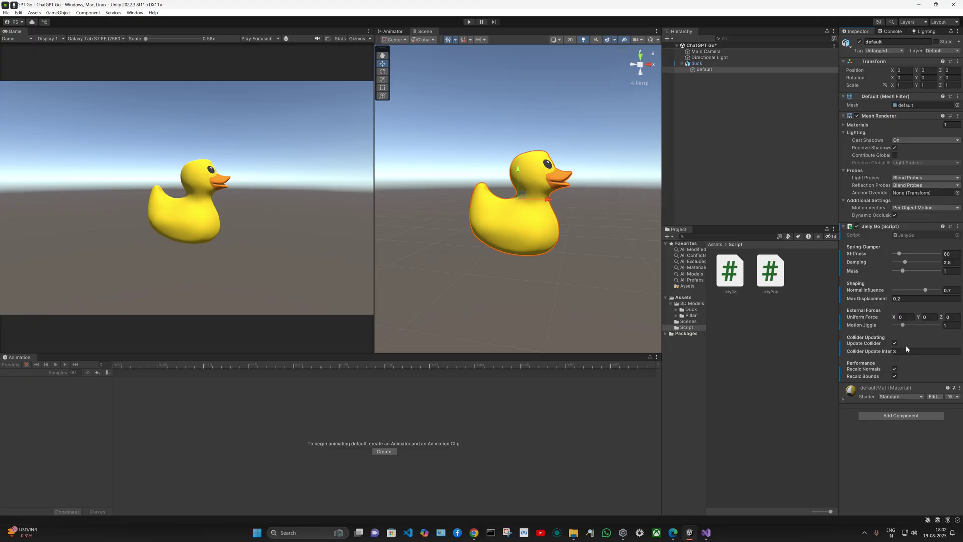
Review the usage instructions in ChatGPT, and test JellyGo in Unity by moving the duck in Play mode.
click(472, 532)
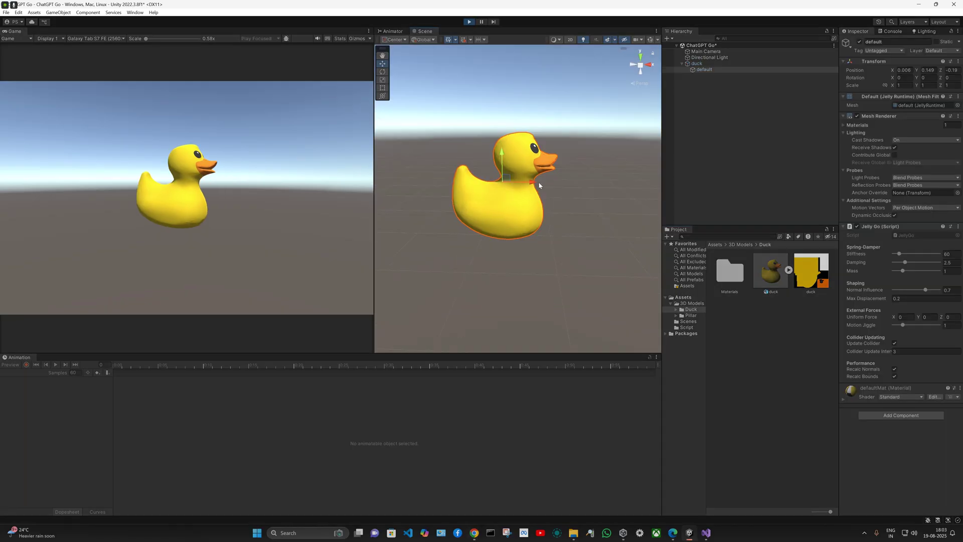
mouse_move(532, 179)
mouse_down()
mouse_move(579, 182)
mouse_move(544, 184)
mouse_up()
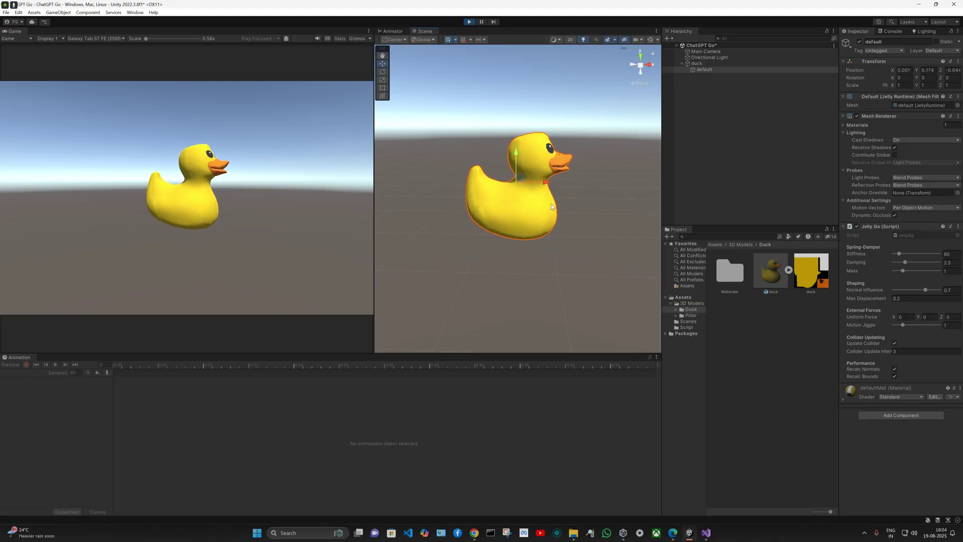
click(473, 22)
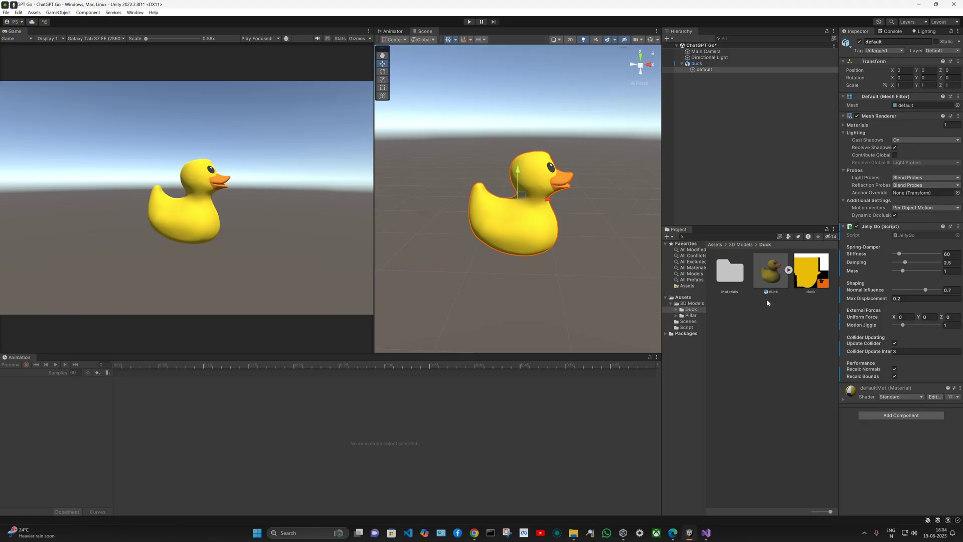
Open the ChatGPT Plus scene, saving the changes made to the ChatGPT Go scene.
click(686, 328)
click(687, 321)
click(775, 270)
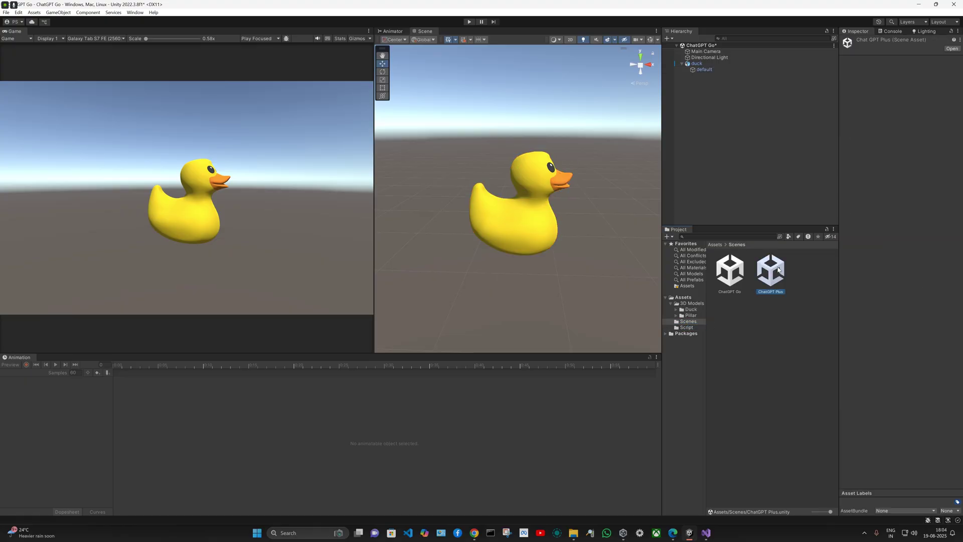
double_click(778, 270)
click(473, 282)
Attach the JellyPlus script to the duck's default mesh object in the ChatGPT Plus scene.
click(690, 66)
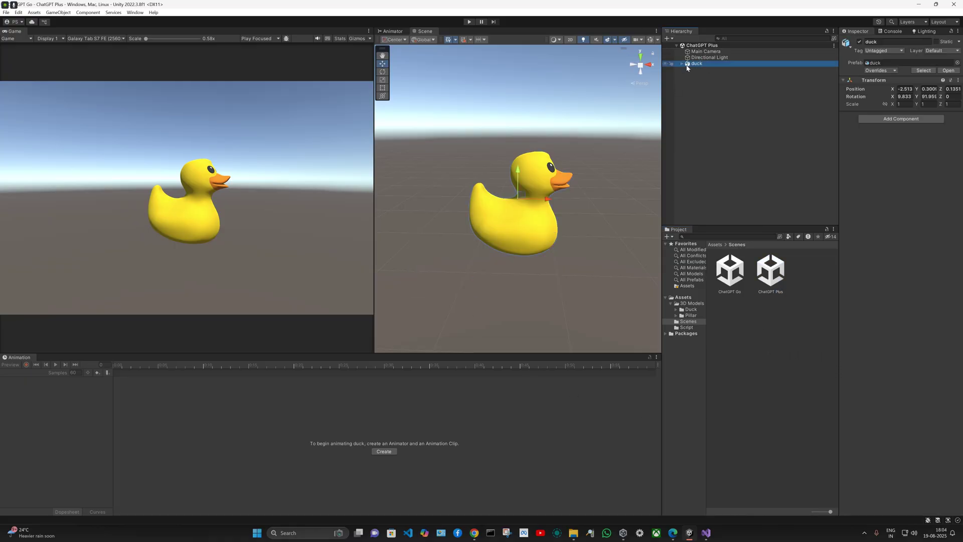
click(682, 64)
click(705, 69)
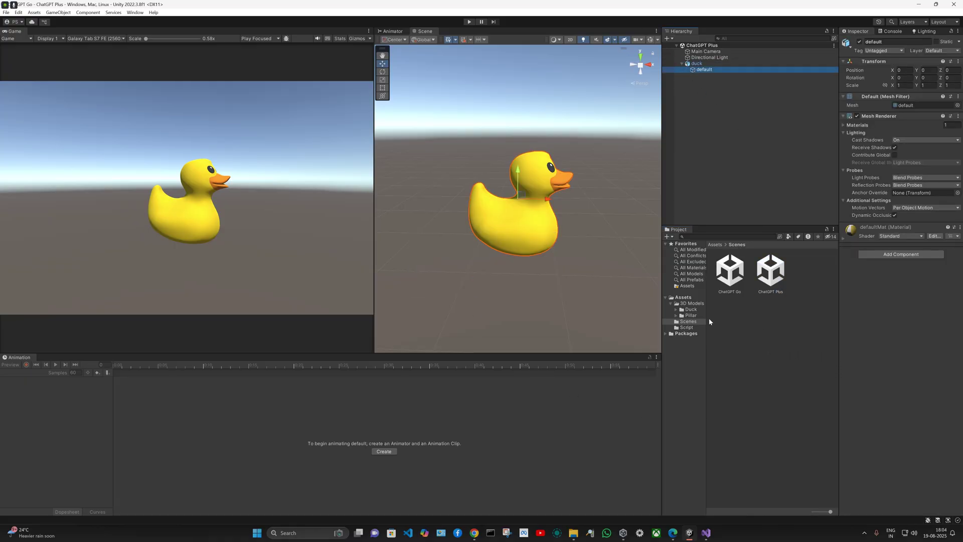
click(686, 327)
drag(771, 271, 926, 348)
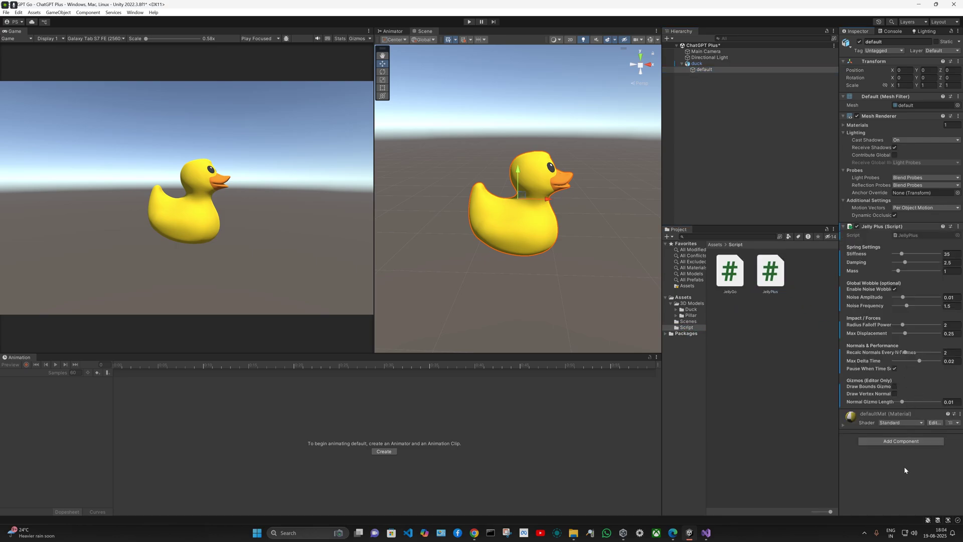
Test JellyPlus in Play mode by moving the duck and inspecting its deformation up close, and stop the run.
click(469, 22)
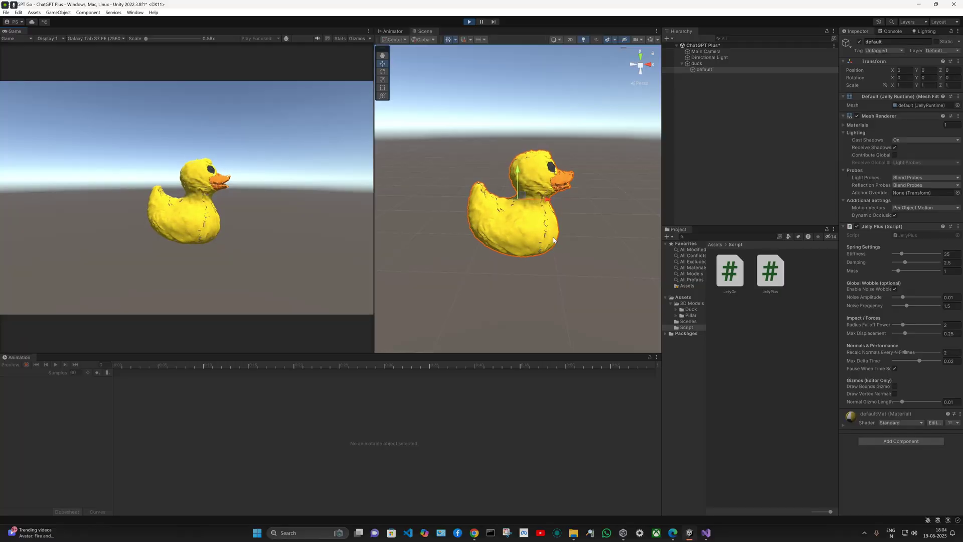
scroll(477, 166, up, 2)
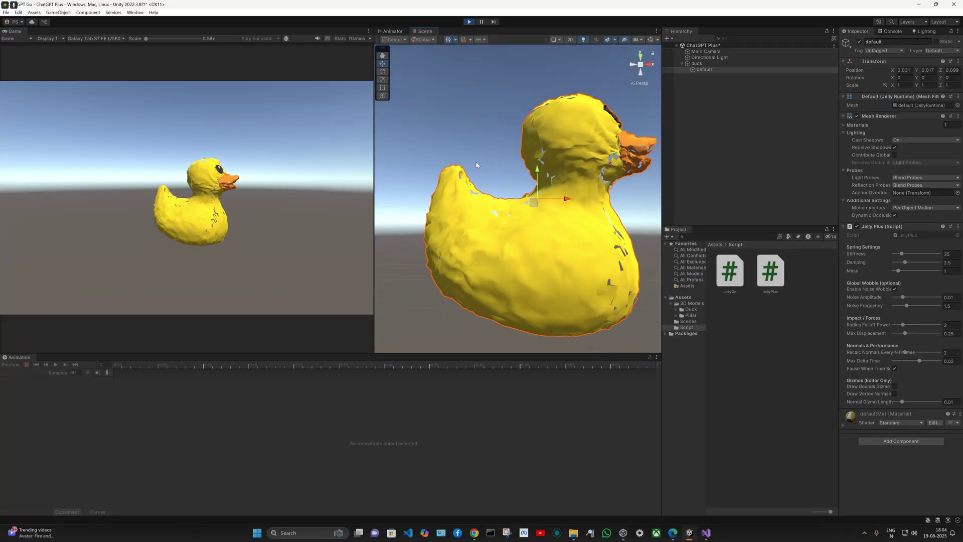
scroll(624, 208, down, 3)
drag(623, 209, 524, 262)
scroll(525, 262, up, 3)
scroll(525, 263, down, 5)
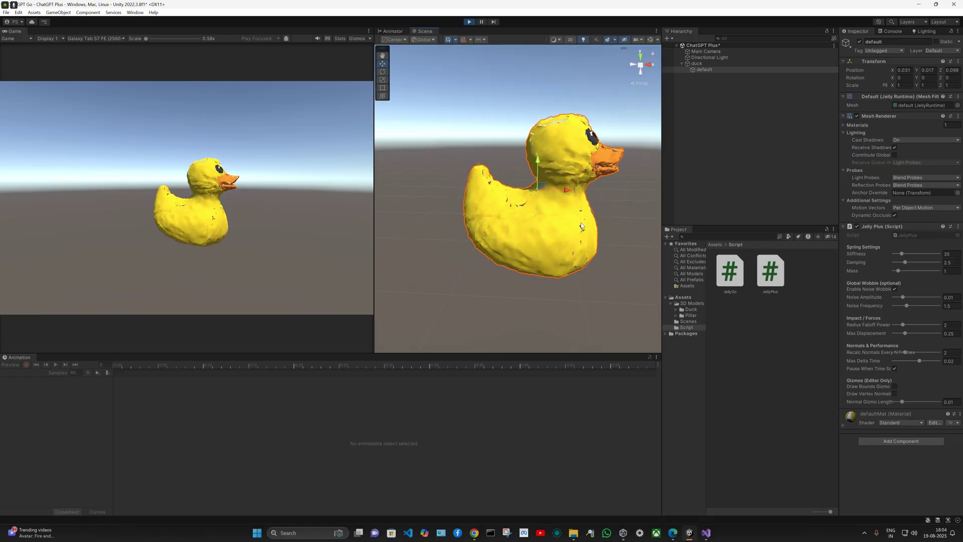
click(469, 22)
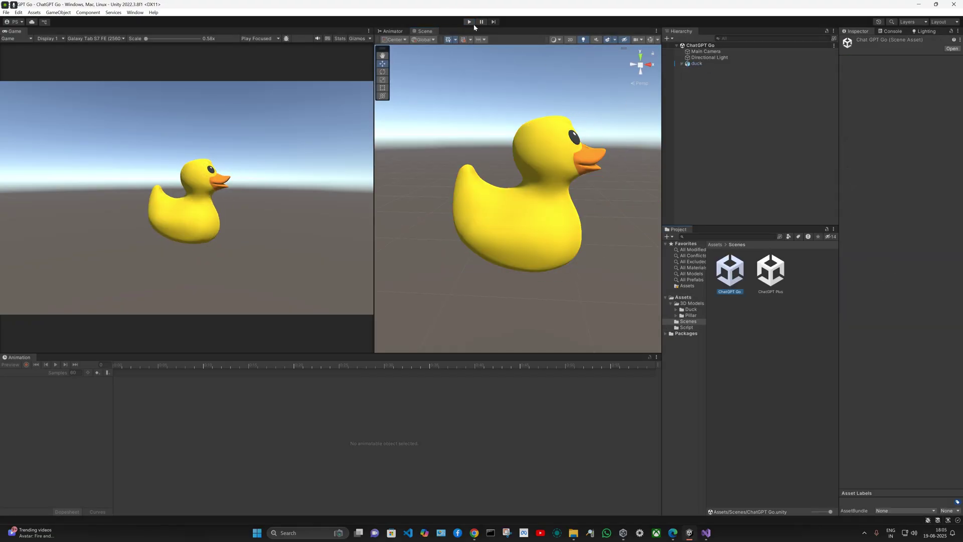
Test JellyGo in Play mode in the ChatGPT Go scene by moving the duck's default mesh and viewing its deformation from several angles.
click(468, 21)
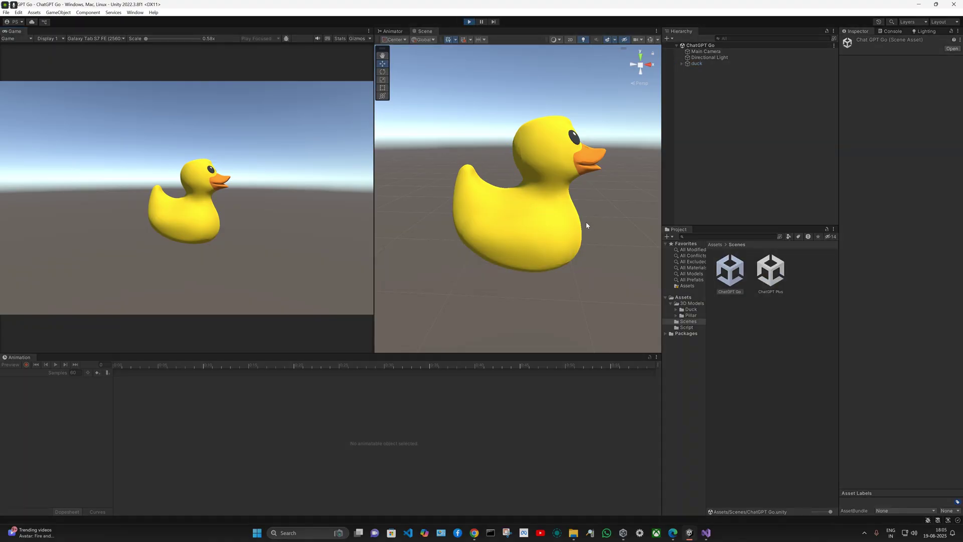
click(538, 207)
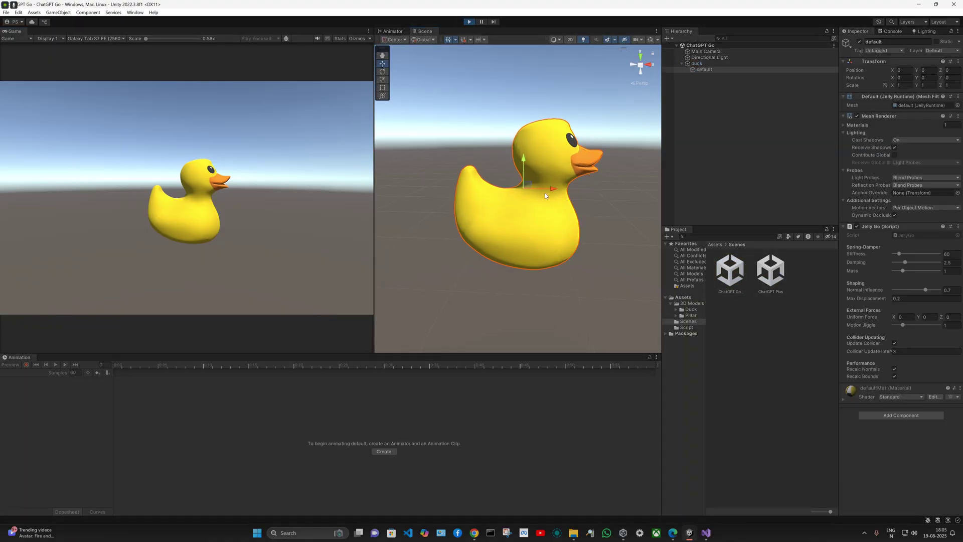
mouse_move(554, 190)
mouse_down()
mouse_move(572, 189)
mouse_move(546, 188)
mouse_up()
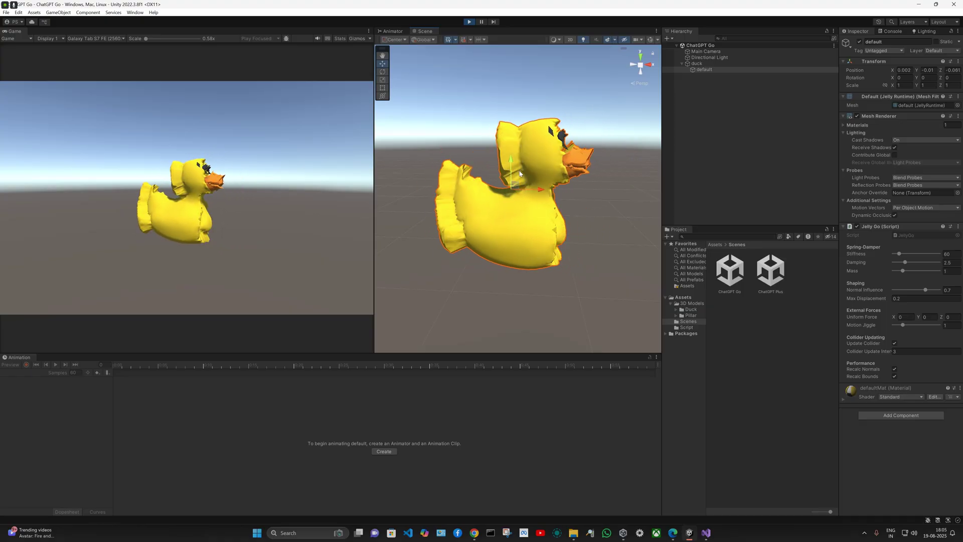
alt+drag(602, 158, 516, 227)
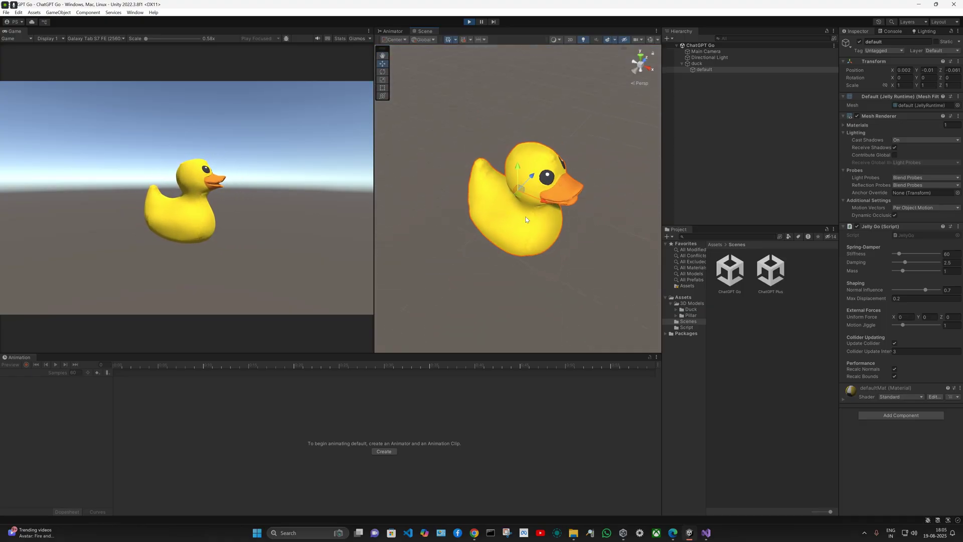
mouse_move(522, 191)
mouse_down()
mouse_move(542, 206)
mouse_move(531, 196)
mouse_up()
drag(503, 251, 522, 189)
drag(581, 211, 457, 239)
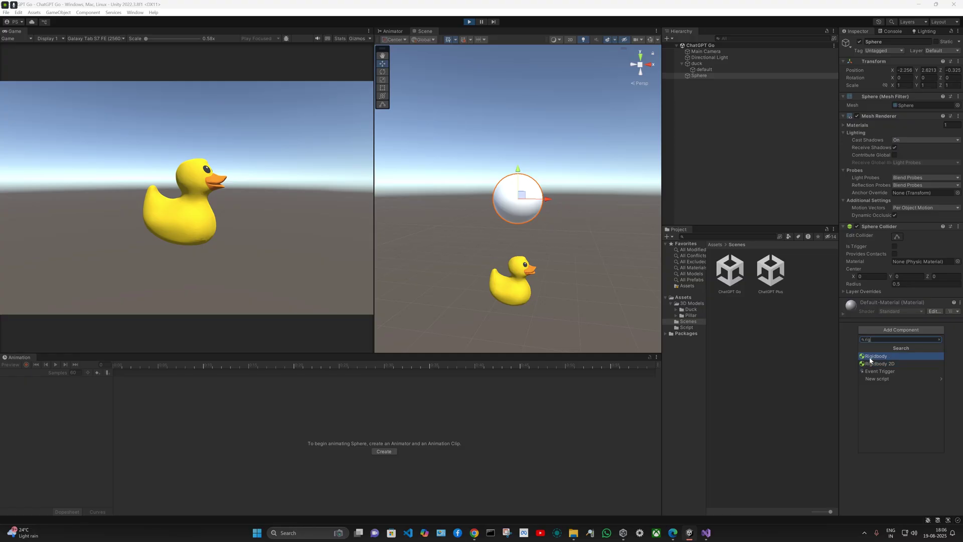
Add a Rigidbody to the sphere above the duck to test a falling impact, and stop the run.
click(868, 360)
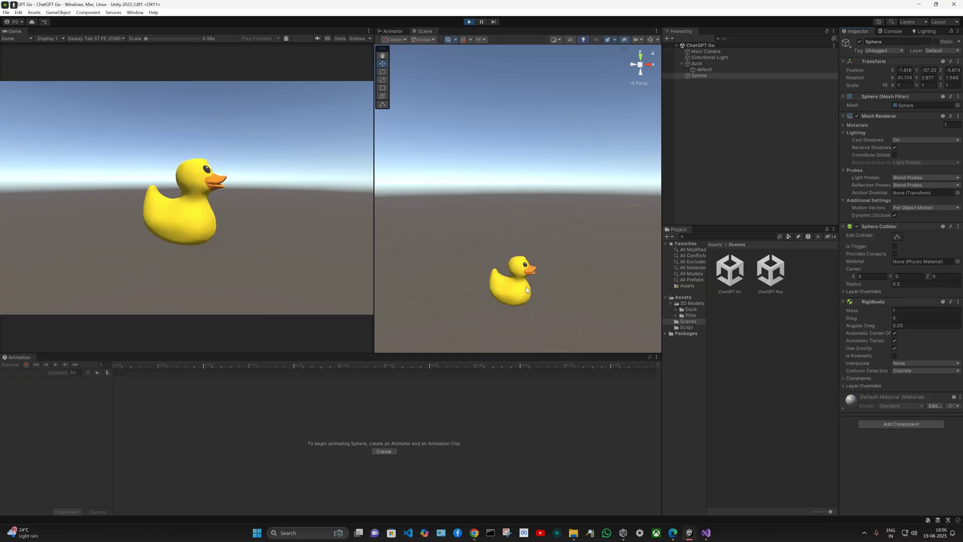
click(469, 23)
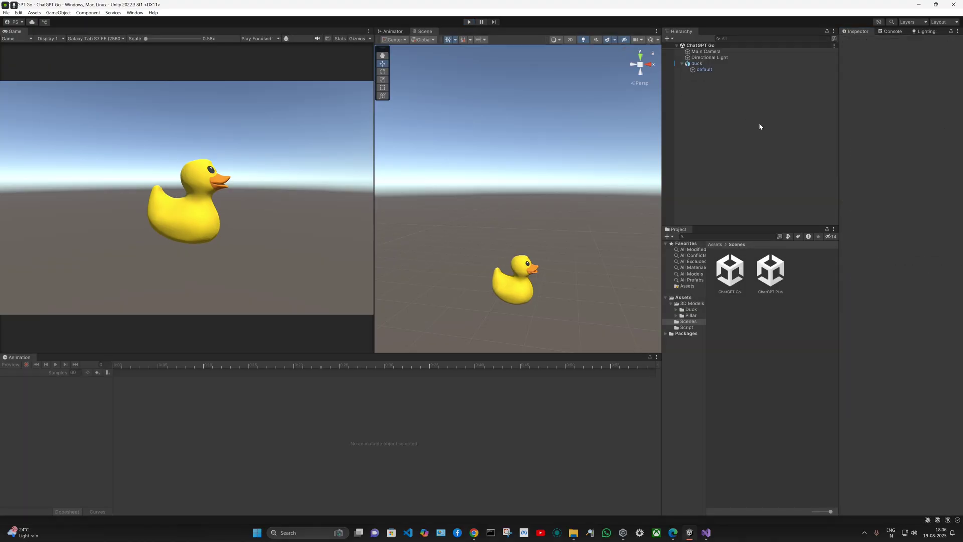
Open the ChatGPT Plus scene and start Play mode.
click(774, 276)
double_click(774, 276)
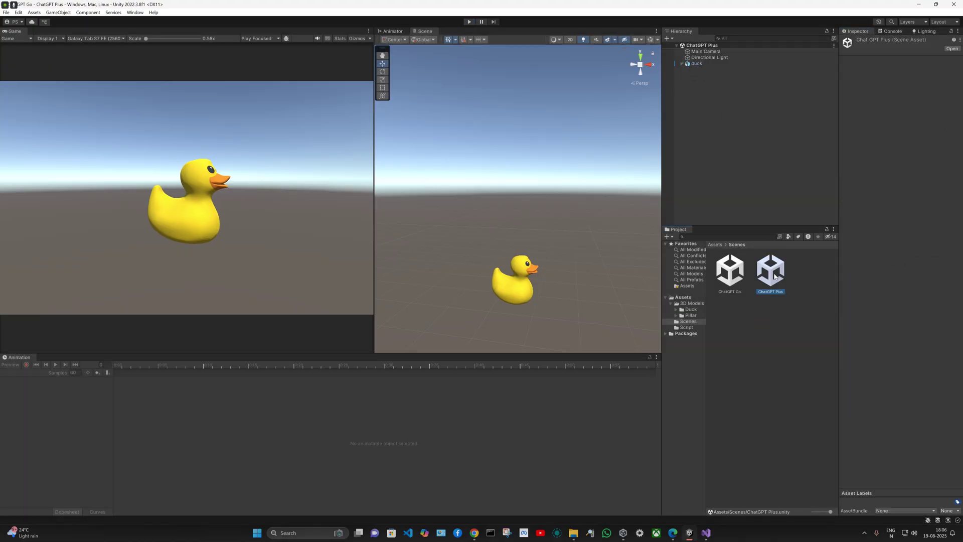
click(470, 22)
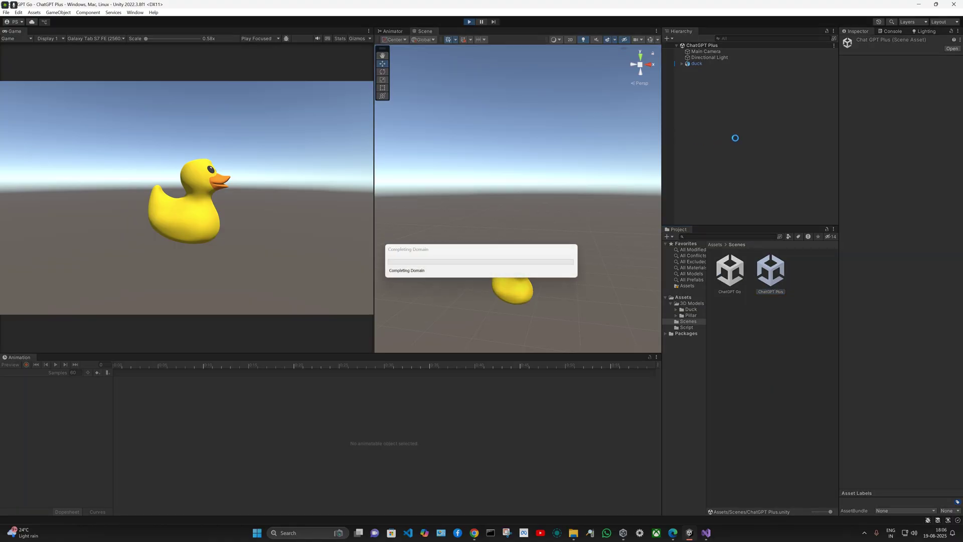
right_click(705, 103)
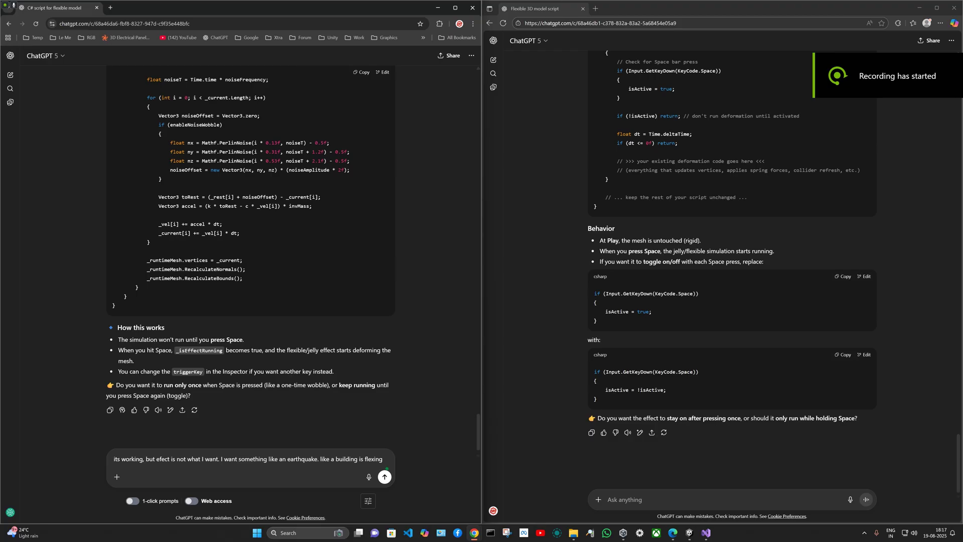
Correct the earthquake prompt in the ChatGPT Plus chat, replacing "efect" with "the effect" and ending it with "like a building is flexble.".
mouse_move(162, 459)
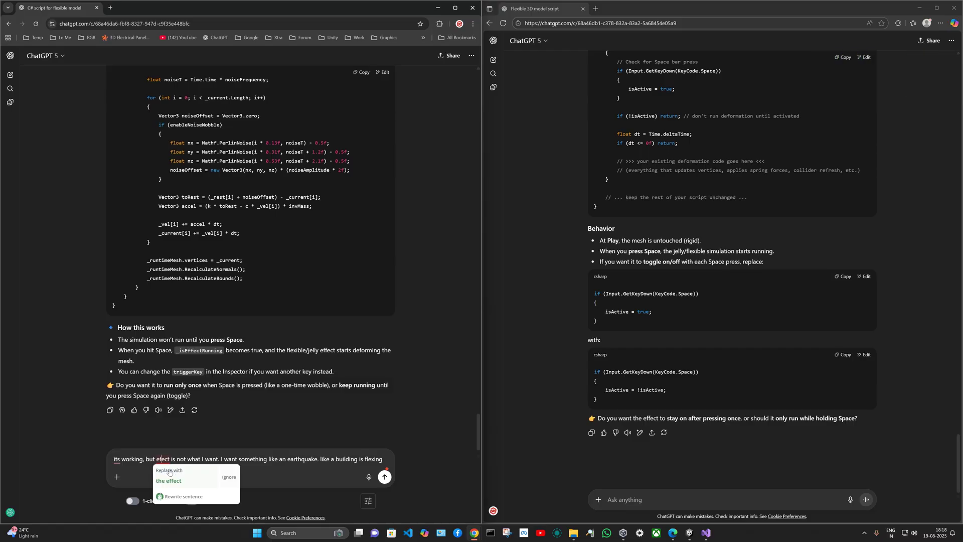
click(172, 481)
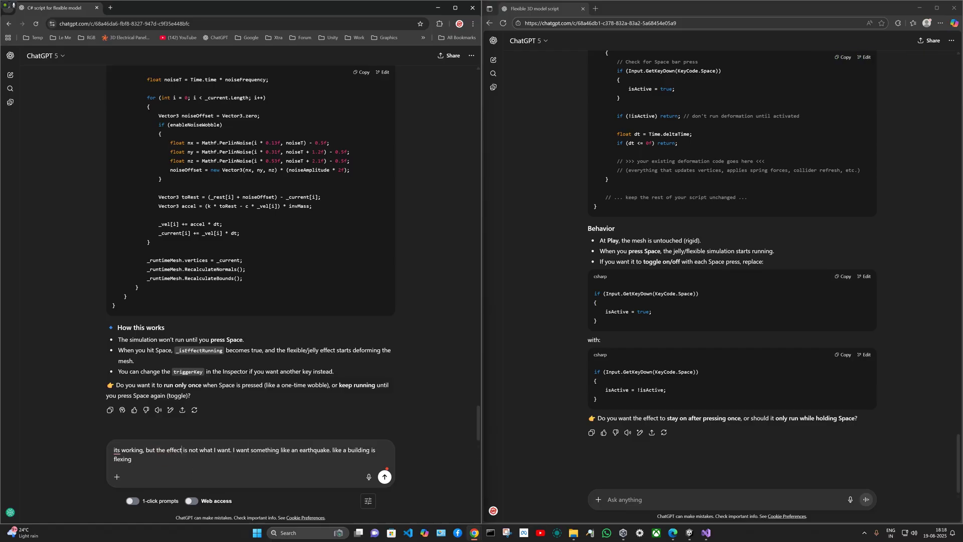
key(ctrl+shift+Left)
key(Right)
Copy the whole earthquake prompt into the ChatGPT Go chat and send it in both chats.
key(ctrl+a)
key(ctrl+c)
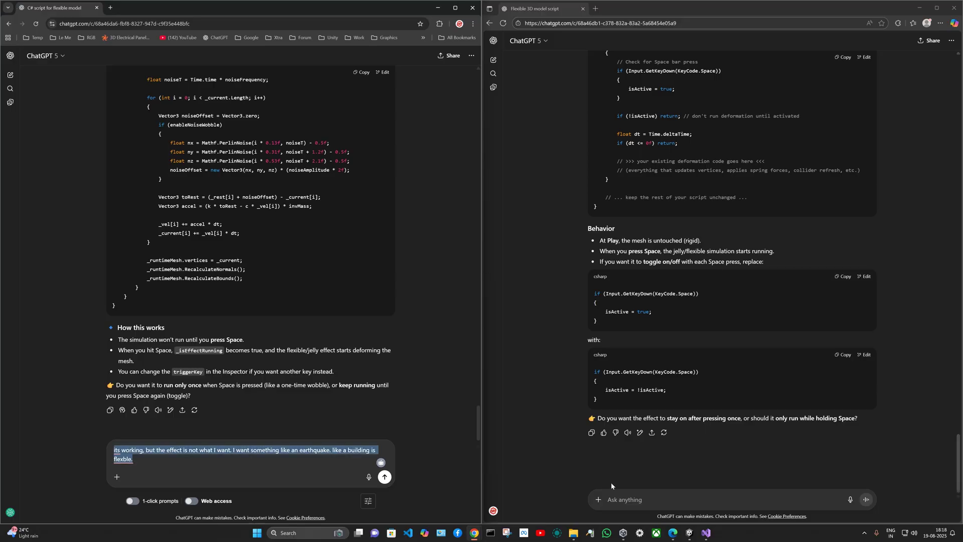
key(alt+Tab)
key(ctrl+v)
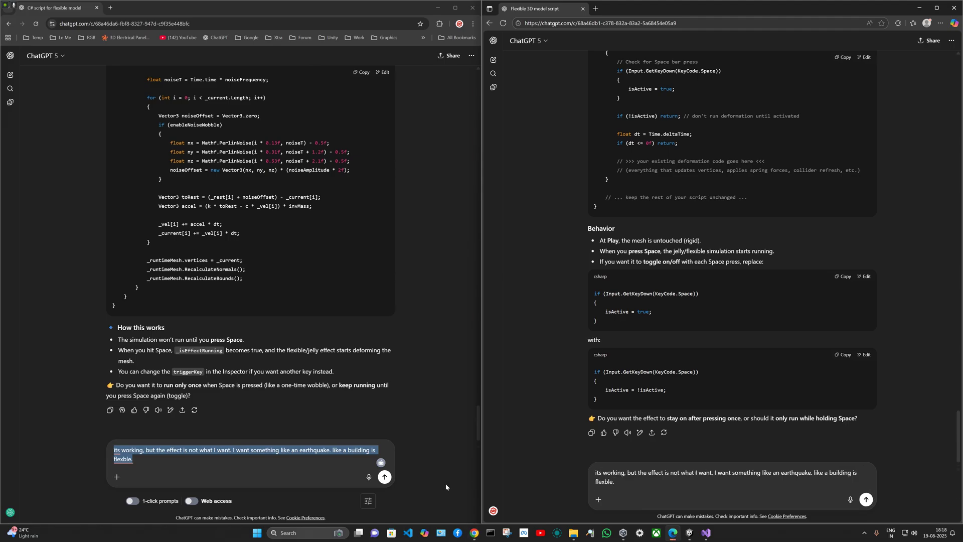
click(381, 469)
click(385, 477)
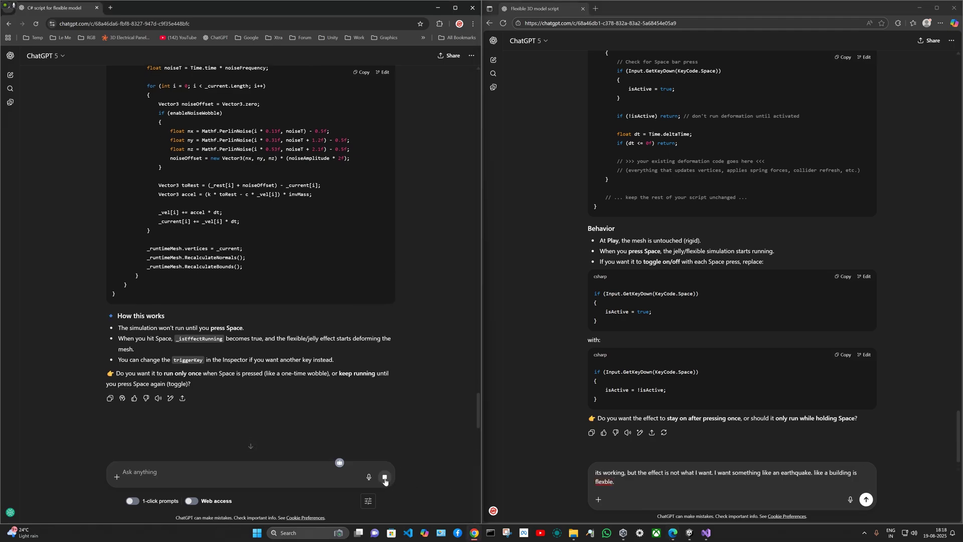
key(alt+Tab)
key(Return)
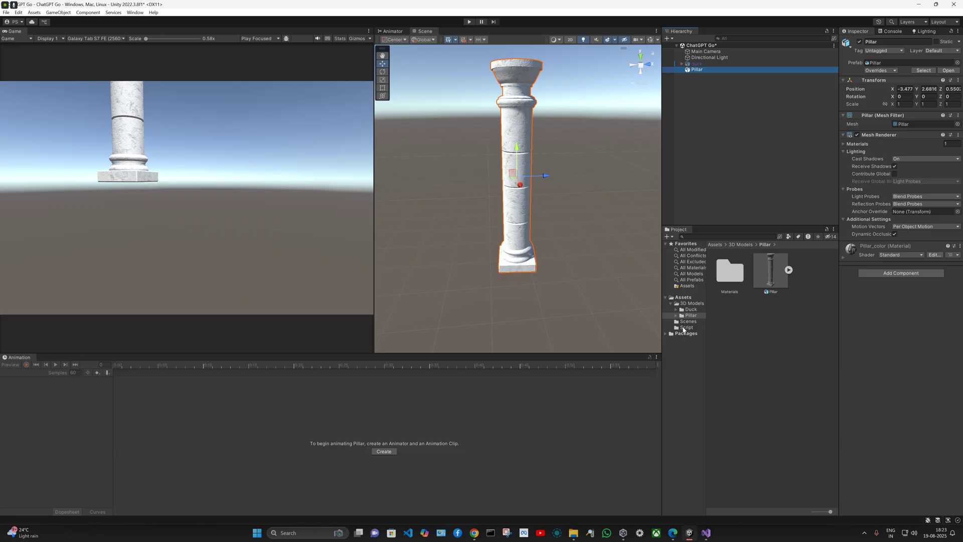
Switch to Unity and attach the EarthGo script to the Pillar in the ChatGPT Go scene.
click(686, 327)
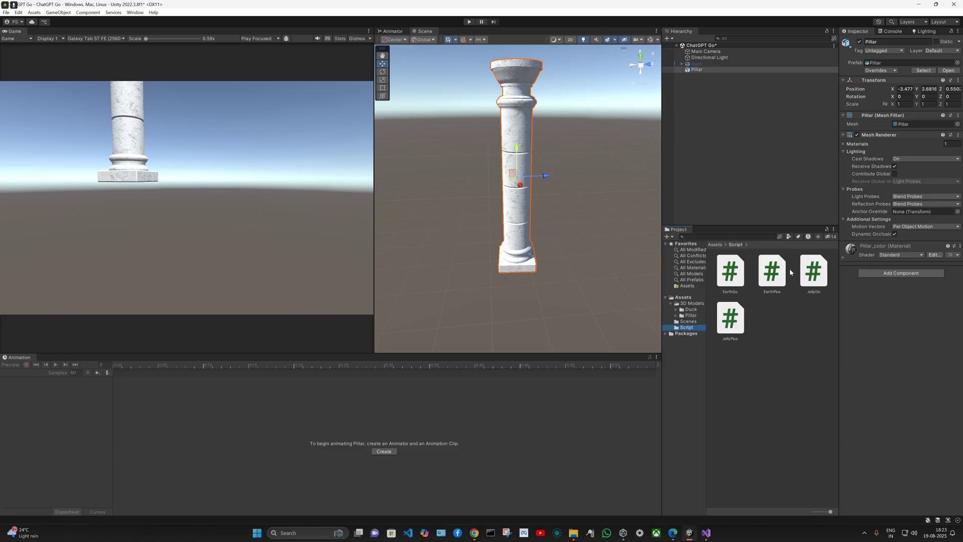
drag(729, 274, 697, 70)
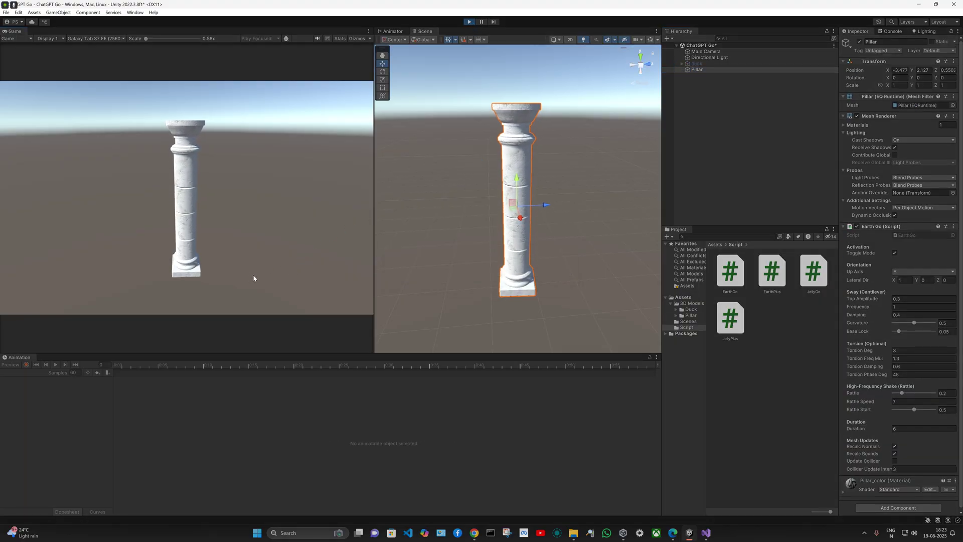
Inspect the pillar's EarthGo sway from several angles in Play mode, and stop the run.
drag(462, 236, 561, 208)
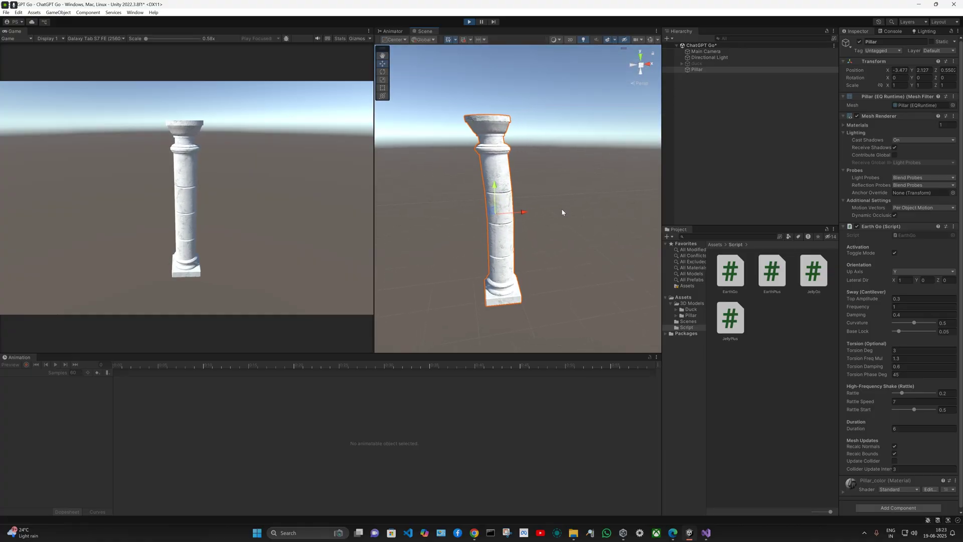
drag(565, 266, 582, 250)
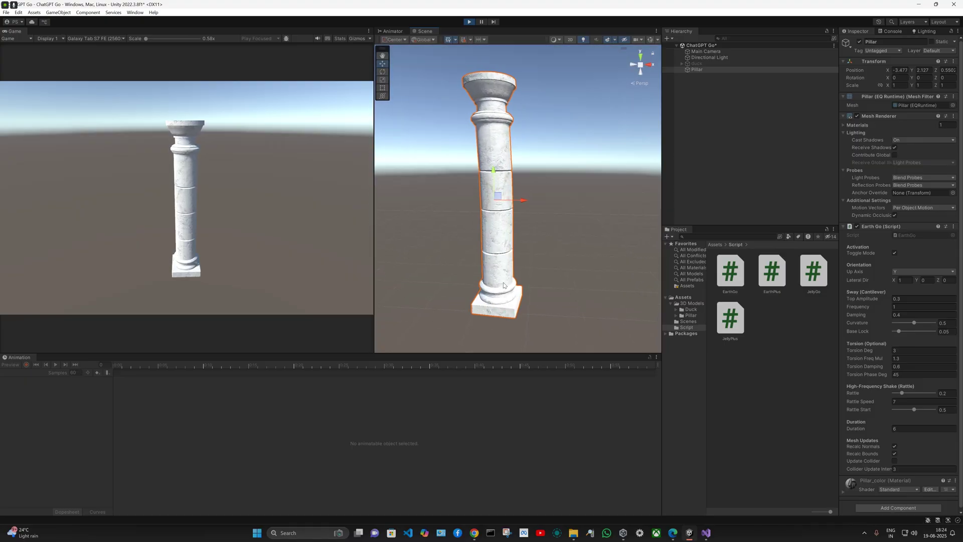
click(468, 22)
Open the ChatGPT Plus scene, saving the changes made to the ChatGPT Go scene.
click(688, 321)
double_click(770, 271)
click(494, 281)
Attach the EarthPlus script to the Pillar in the ChatGPT Plus scene.
click(686, 327)
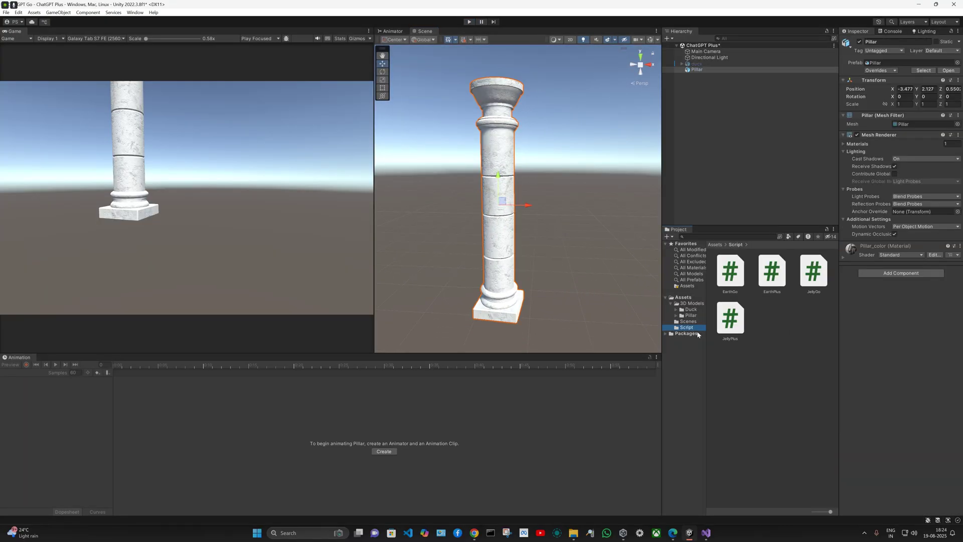
click(773, 278)
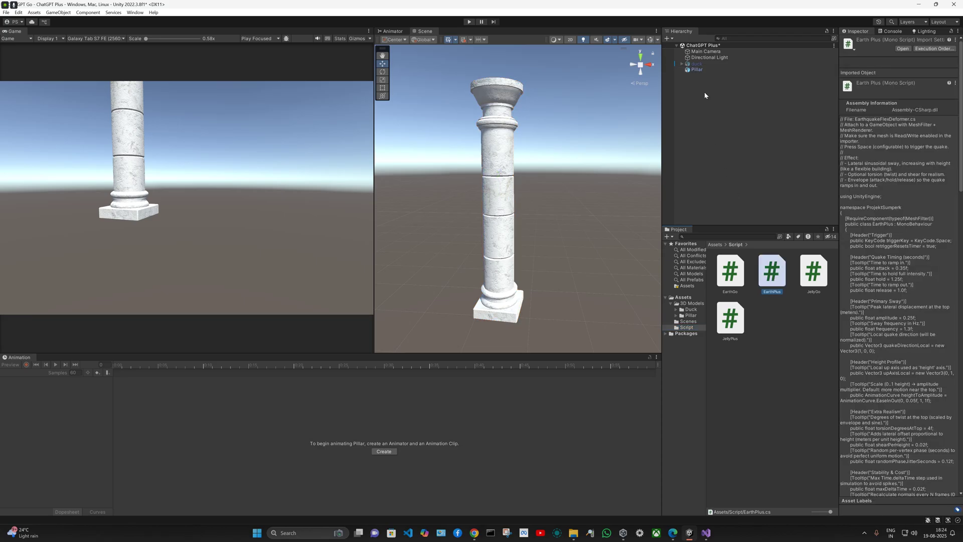
click(696, 70)
drag(764, 277, 898, 311)
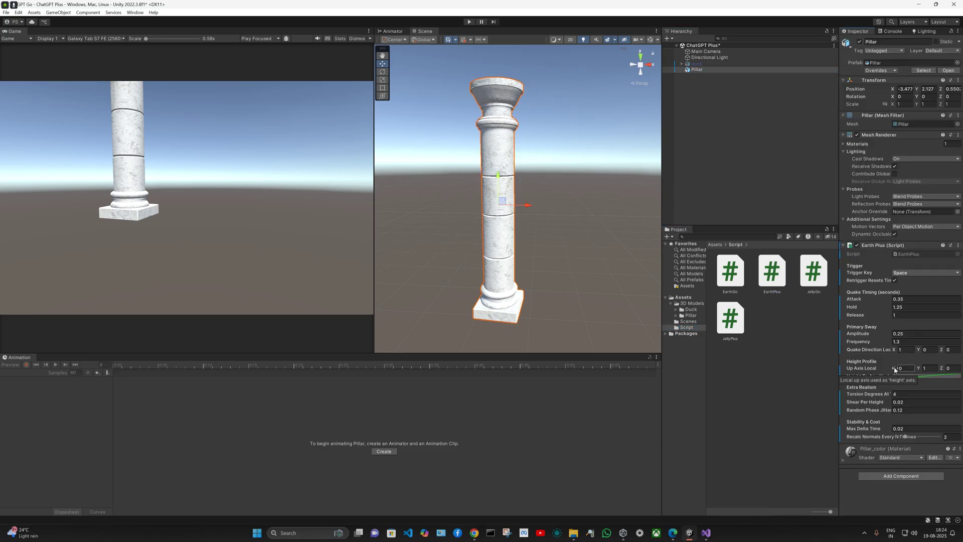
Run the scene briefly, and align the Main Camera with the current Scene view to frame the whole pillar.
click(469, 21)
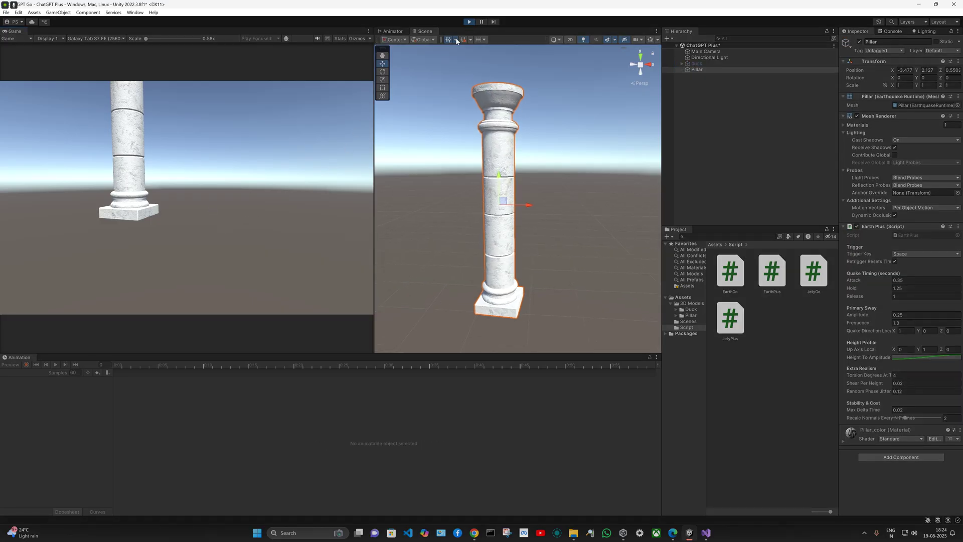
click(465, 22)
click(695, 52)
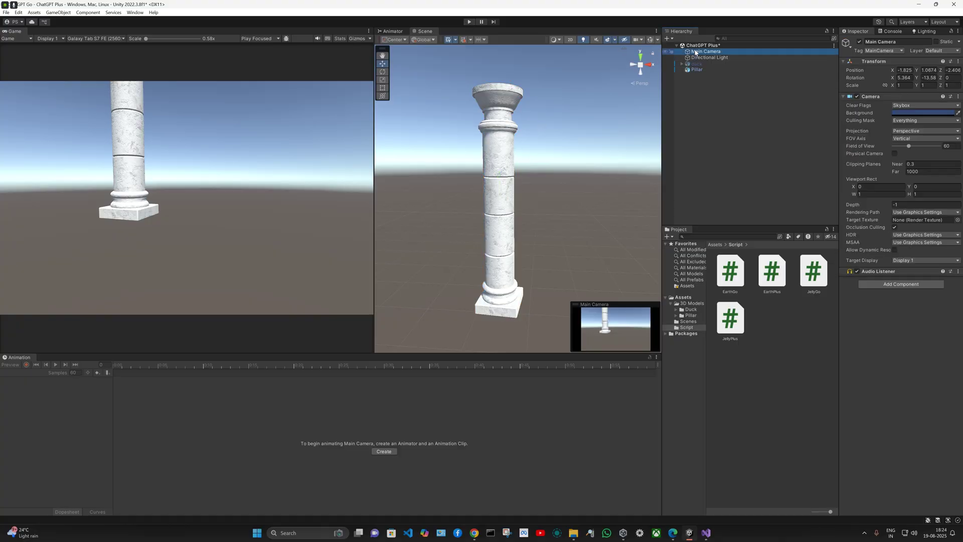
key(ctrl+shift+f)
Run the ChatGPT Plus scene with the Pillar selected and trigger the EarthPlus earthquake effect twice.
click(469, 22)
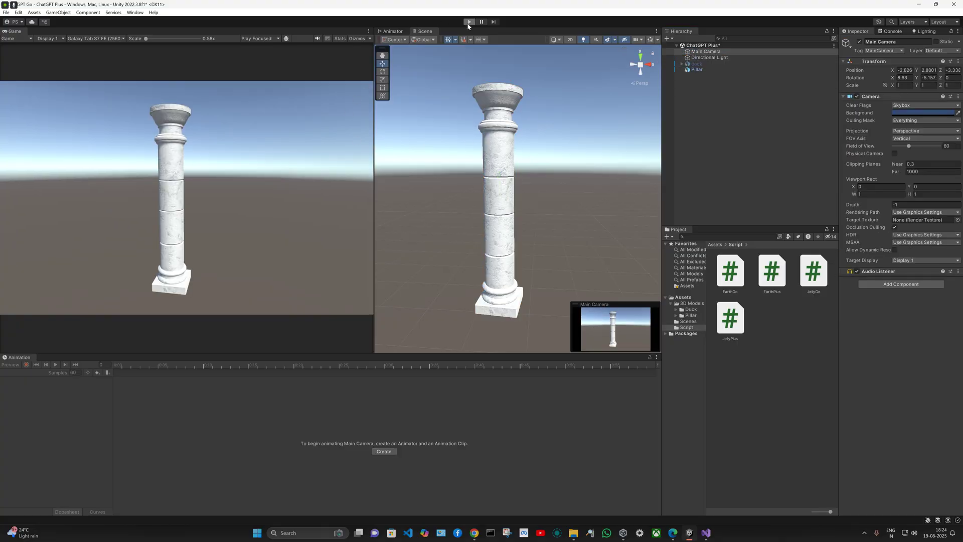
click(697, 69)
click(270, 238)
key(space)
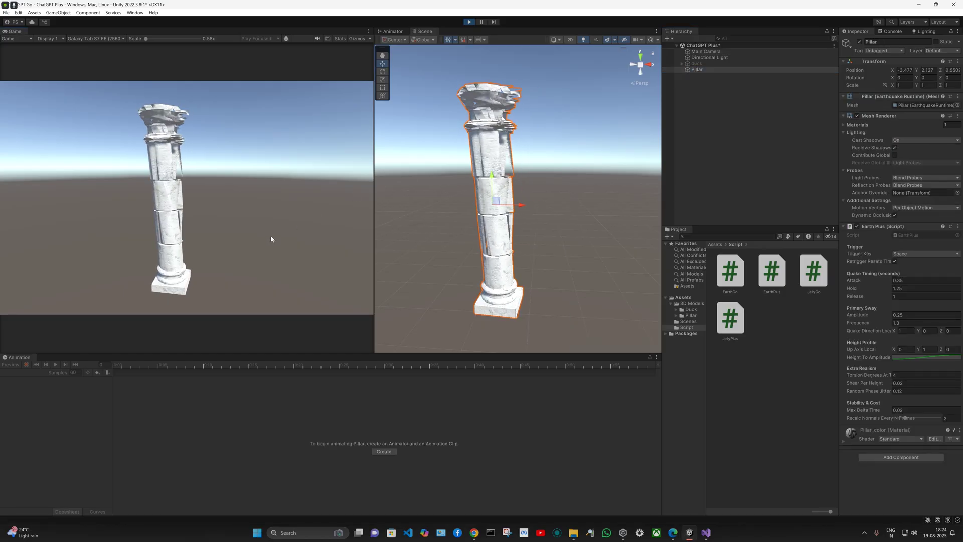
key(space)
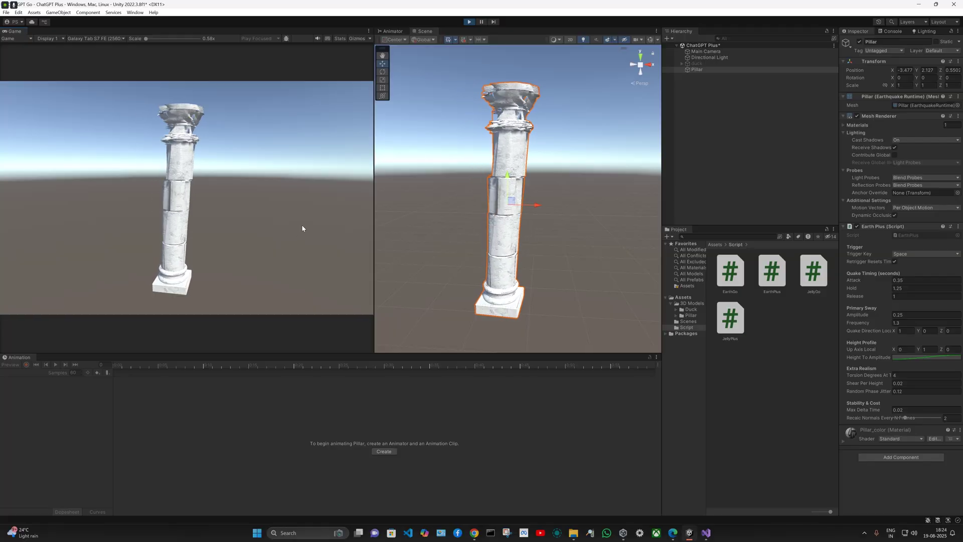
Inspect the pillar's deformation up close in Play mode while retriggering the EarthPlus earthquake effect.
scroll(516, 184, up, 1)
drag(518, 182, 531, 193)
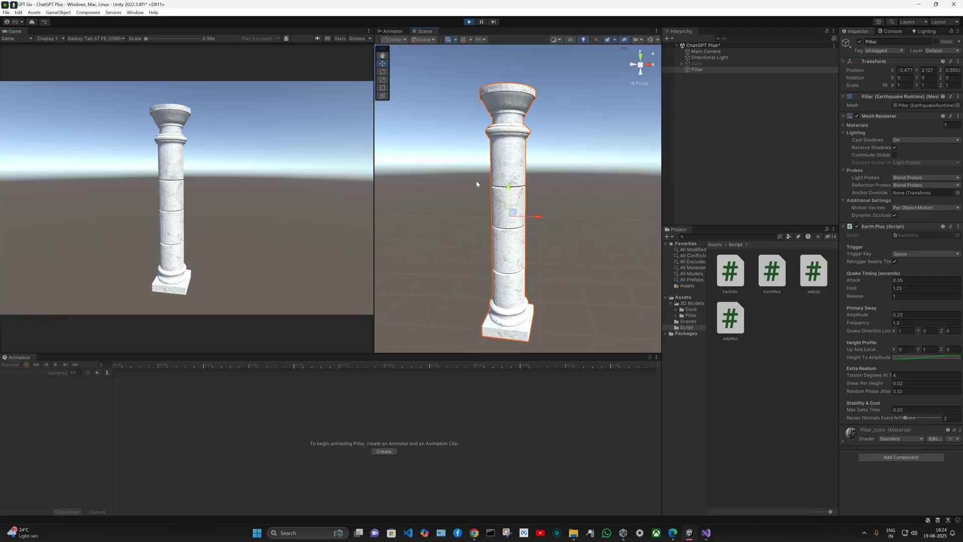
key(space)
mouse_move(444, 169)
alt+mouse_down()
mouse_move(619, 183)
mouse_move(490, 204)
mouse_move(456, 172)
alt+mouse_up()
key(space)
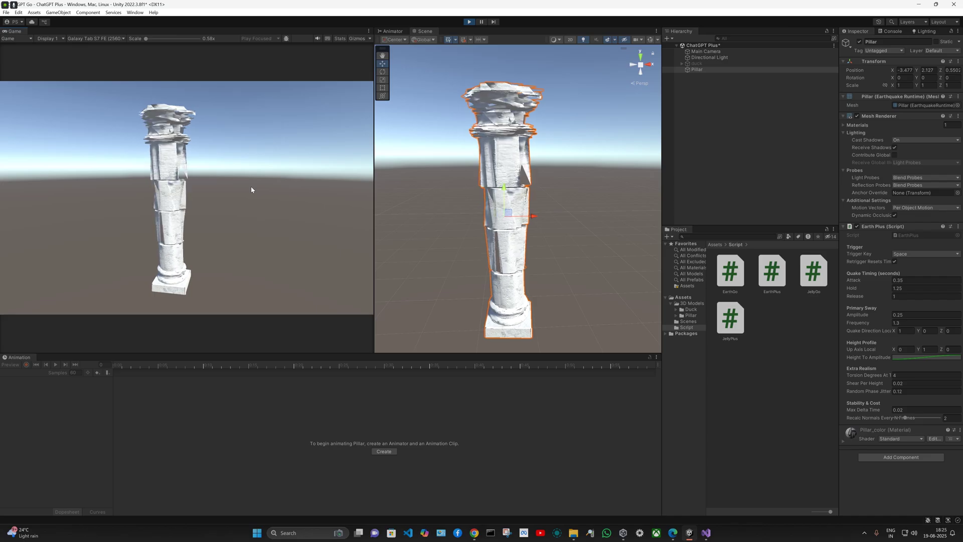
key(space)
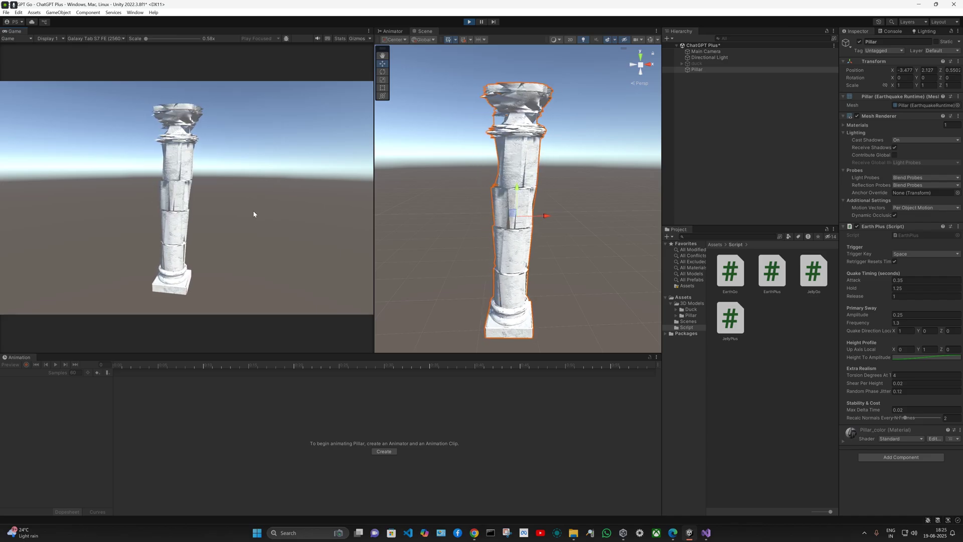
drag(404, 204, 451, 195)
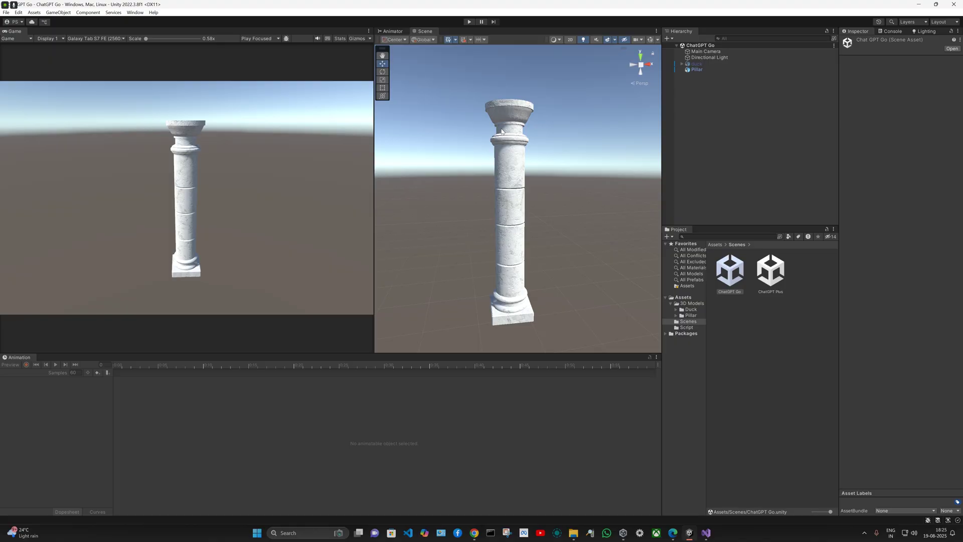
Switch back to the paired ChatGPT windows and start a new chat in ChatGPT Plus.
mouse_move(474, 532)
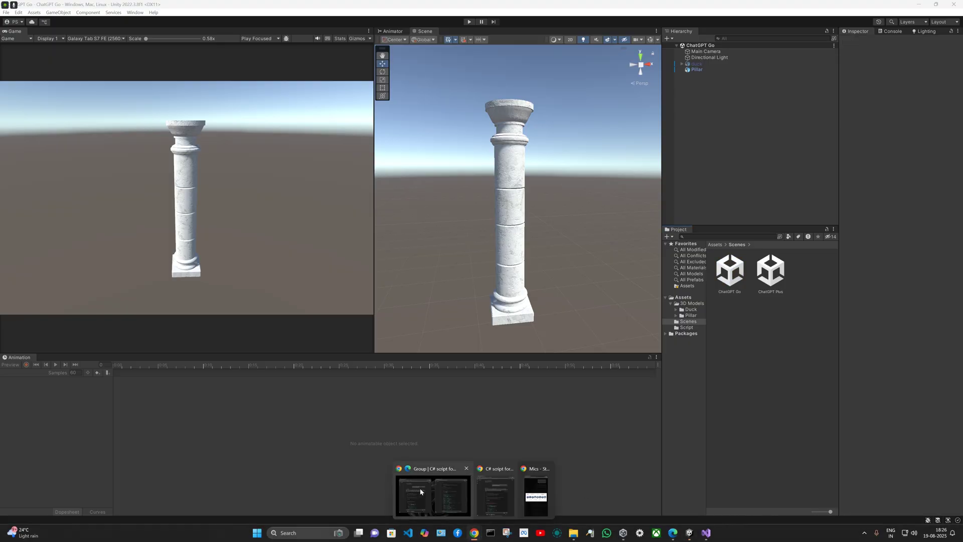
click(429, 484)
scroll(351, 416, down, 20)
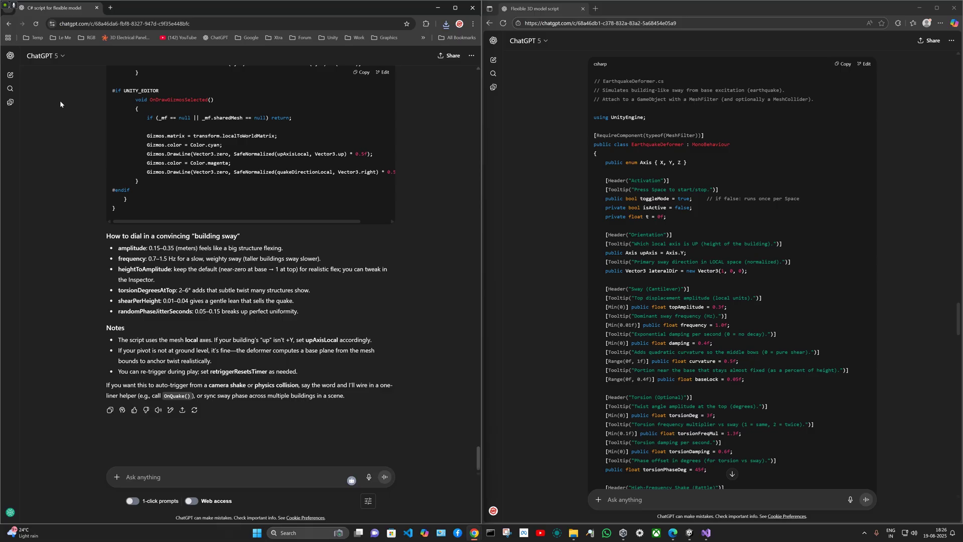
click(16, 77)
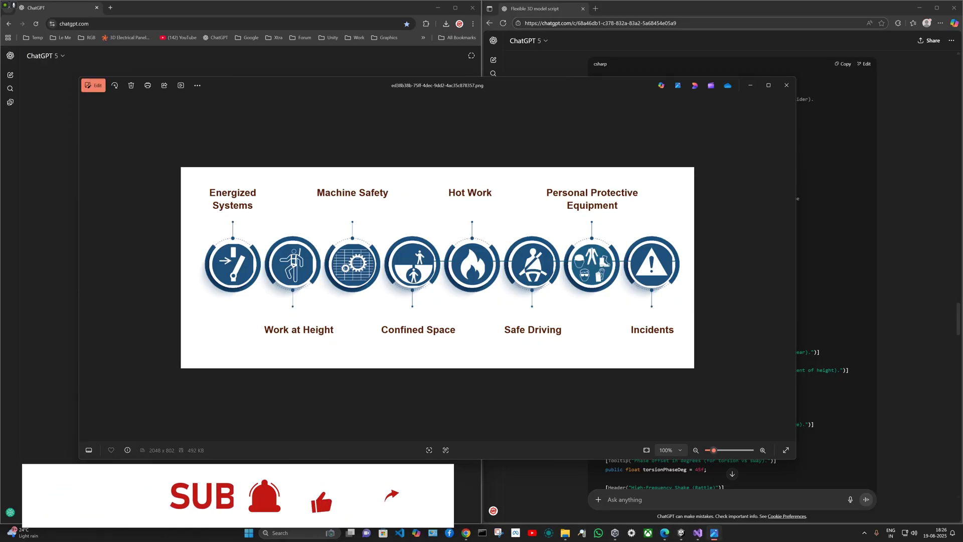
Start a new ChatGPT Go chat, and attach the safety topics image and Safety Rules Booklet (ENGLISH).pdf to both chats.
click(783, 87)
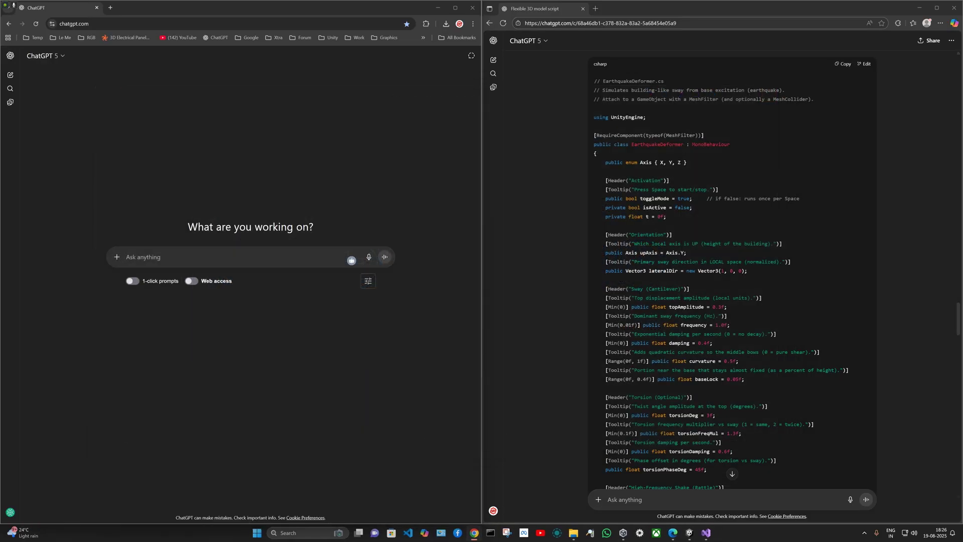
drag(351, 260, 221, 271)
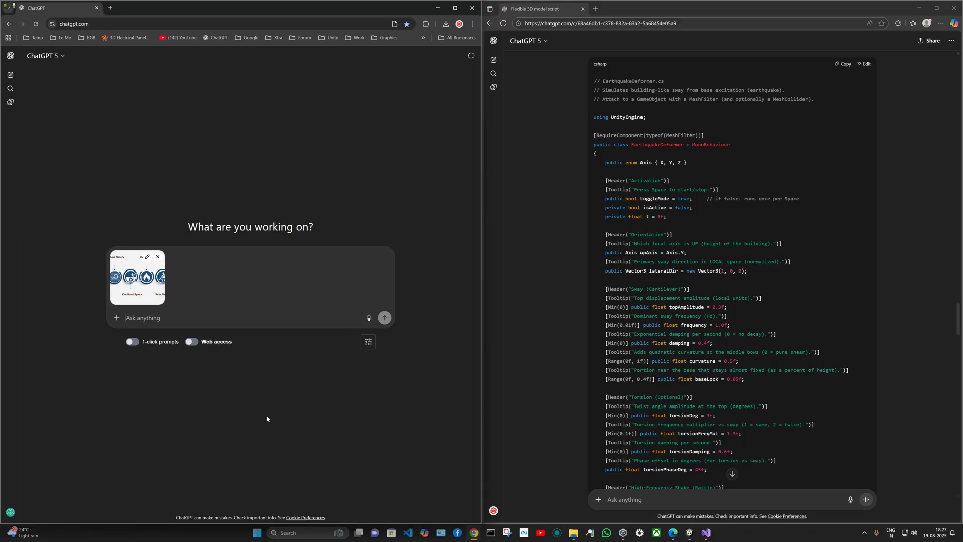
click(494, 60)
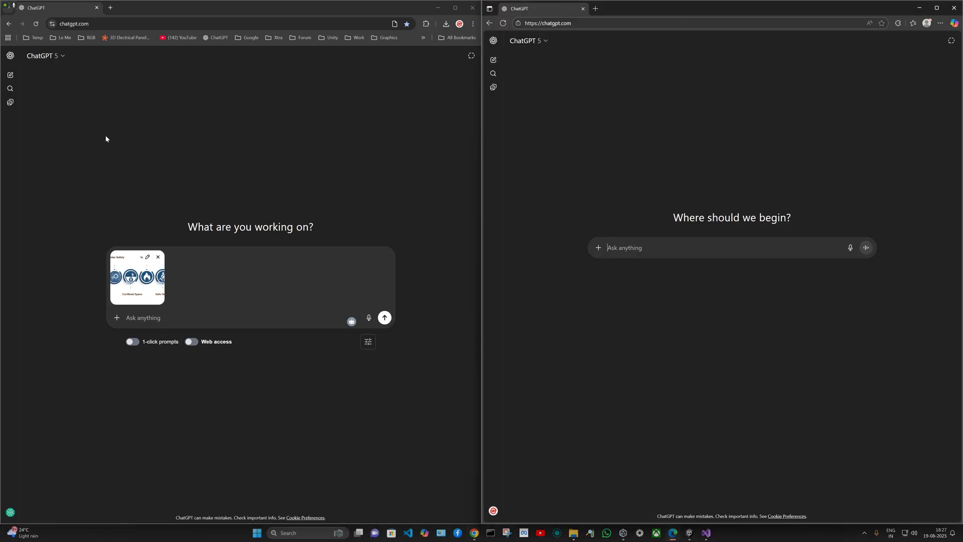
click(474, 533)
drag(630, 214, 670, 284)
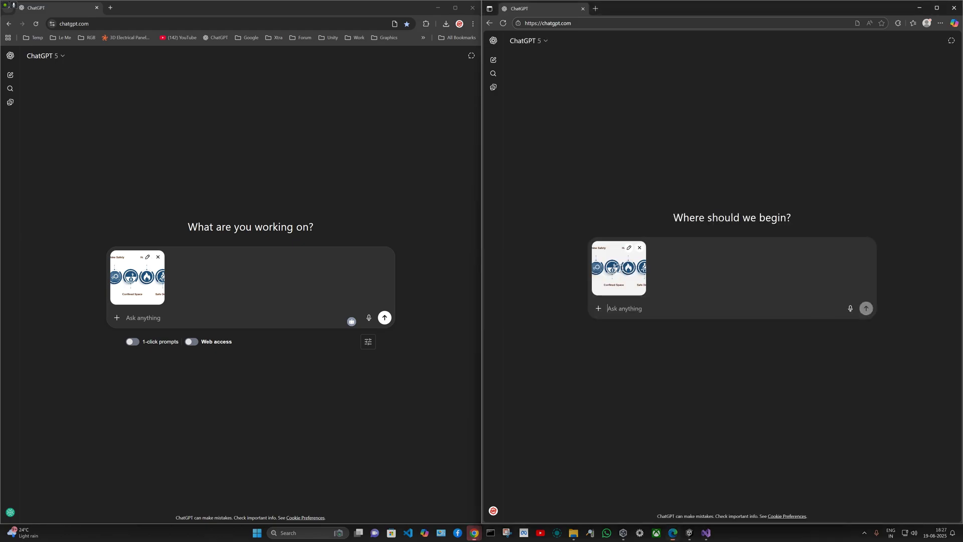
drag(265, 298, 237, 295)
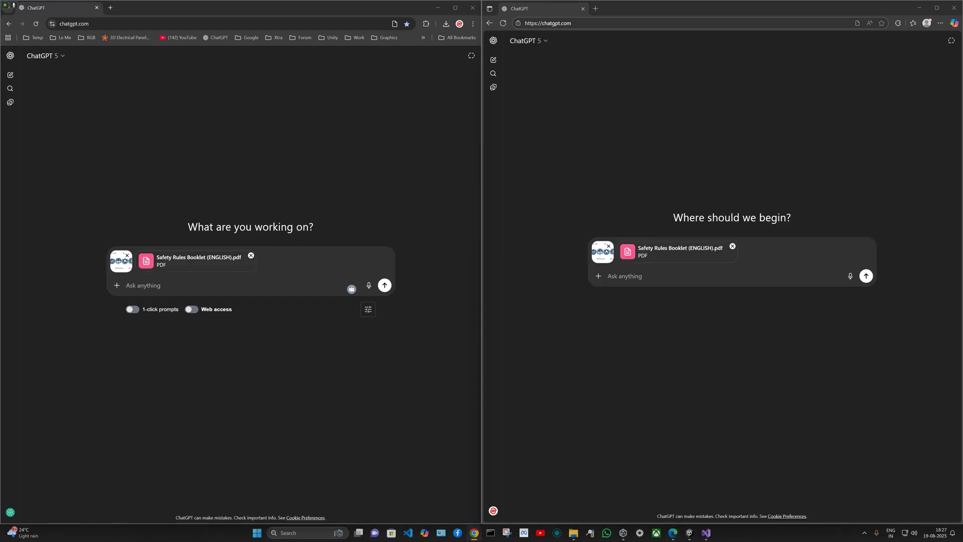
Send both chats a prompt for an image storyboard of "Energized Systems", the first of 8 safety-rule VR experiences, referring to the attached PDF.
text(I have to make 8 VR Experience on these 8 topics of Safety rules, Attached screenshot for topics. and also attached detailed pdf. Give me the storyboard in image form for the first topic "Energized Systems". You can refer pdf for more details.)
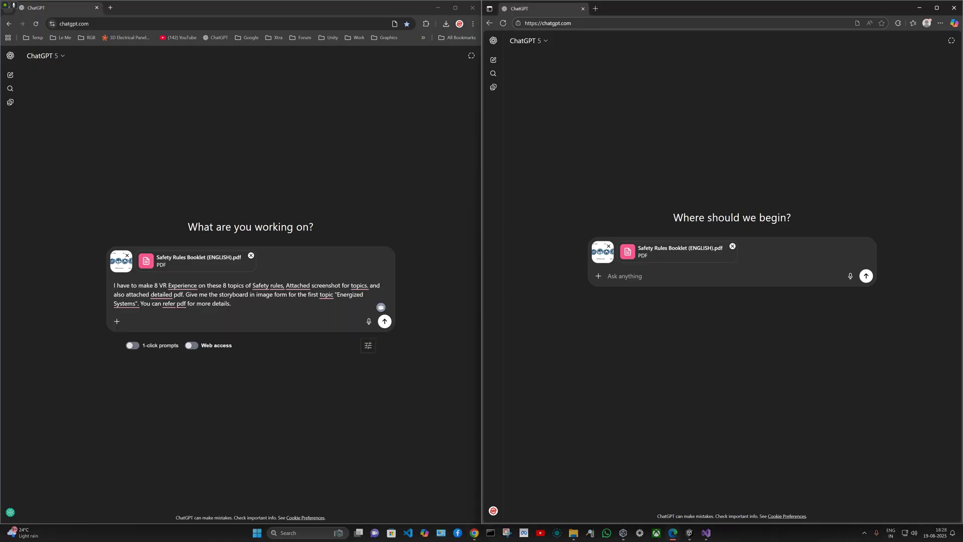
click(573, 380)
text(I have to make 8 VR Experience on these 8 topics of Safety rules, Attached screenshot for topics. and also attached detailed pdf. Give me the storyboard in image form for the first topic "Energized Systems". You can refer pdf for more details.)
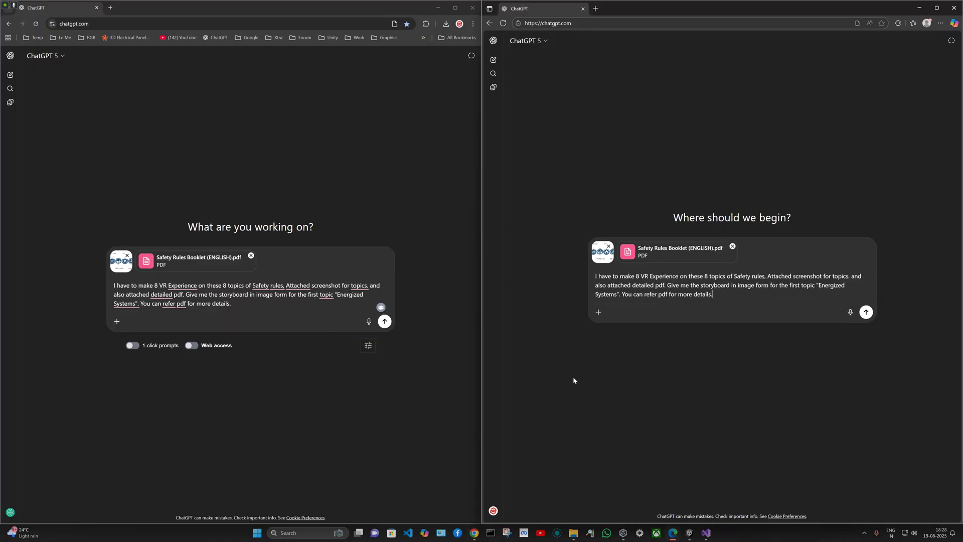
click(384, 322)
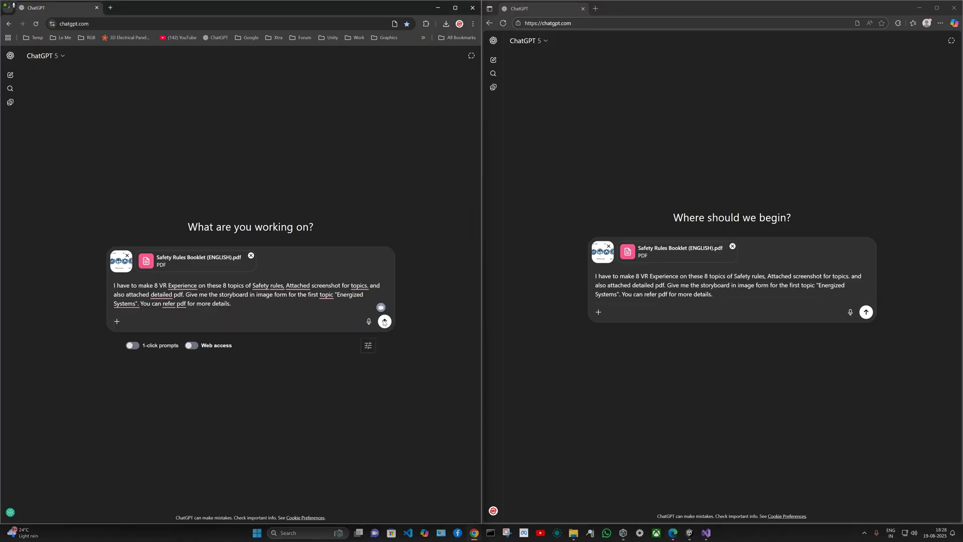
click(866, 312)
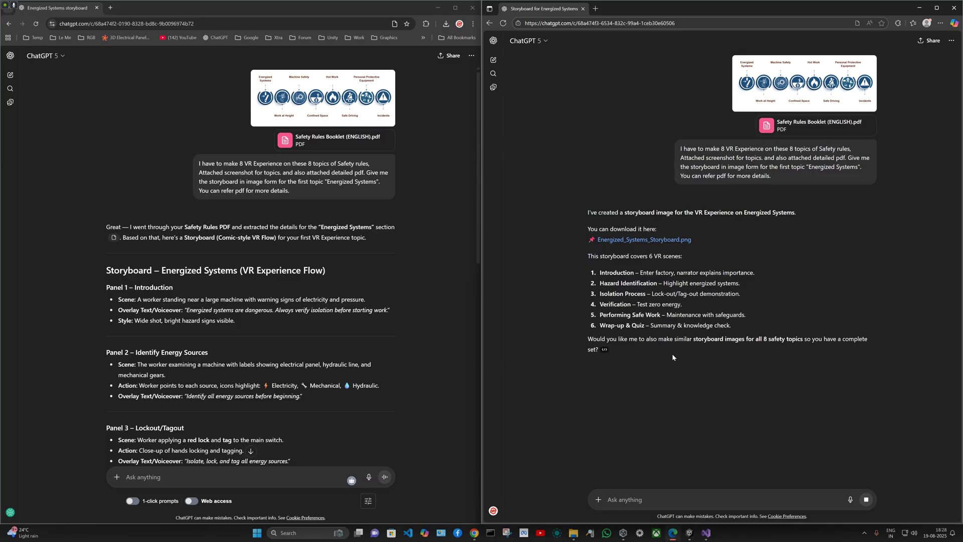
Read through the Energized Systems storyboard replies in both chats to compare their panels and scenes.
scroll(249, 306, down, 9)
scroll(202, 331, up, 9)
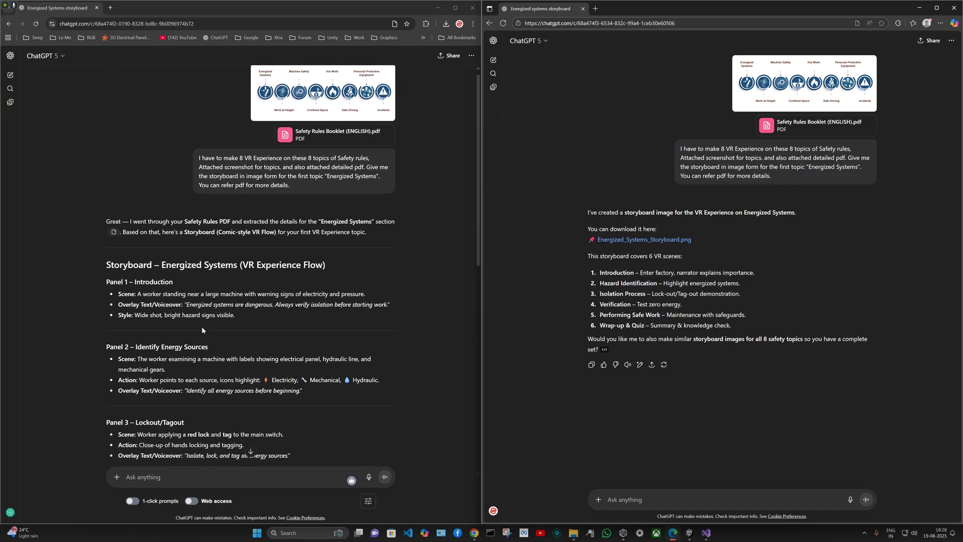
scroll(202, 323, down, 9)
scroll(202, 325, up, 8)
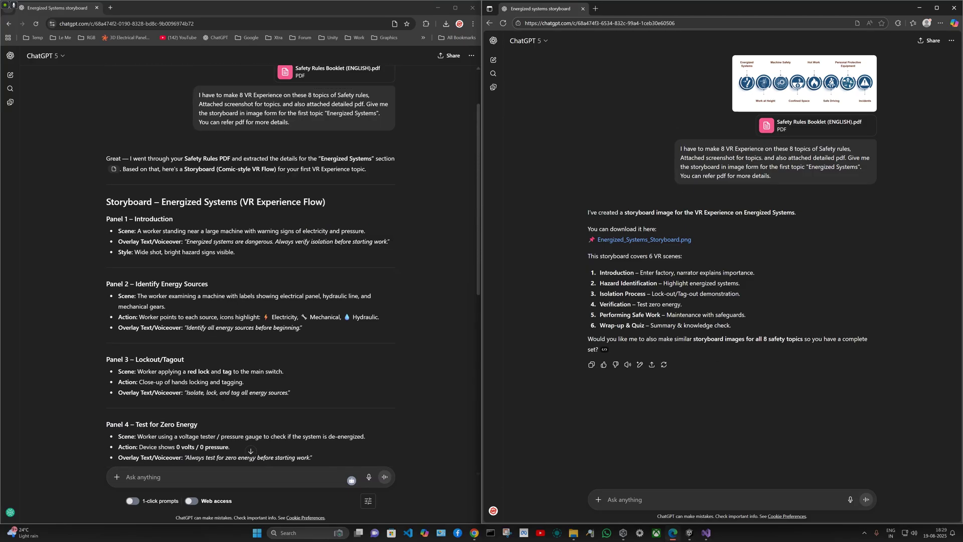
scroll(393, 326, down, 8)
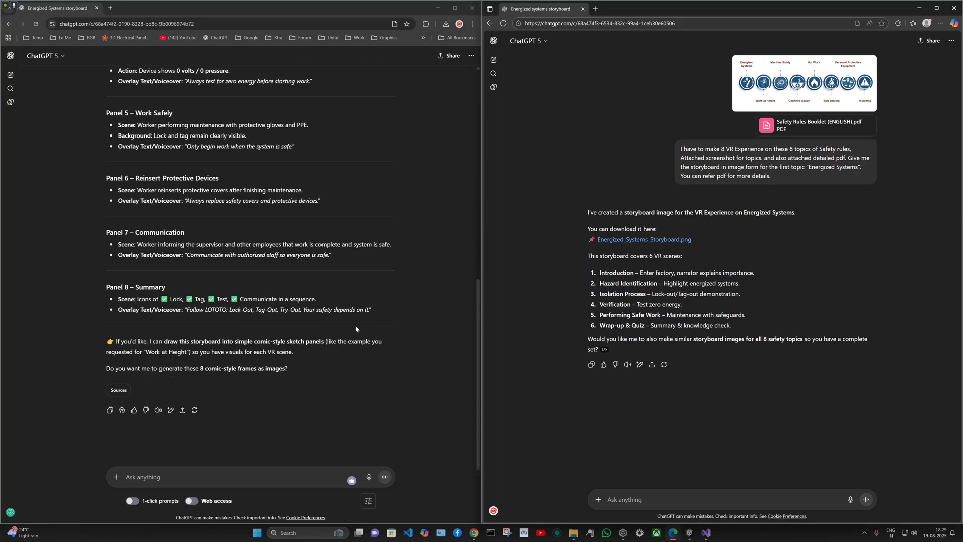
scroll(257, 335, up, 8)
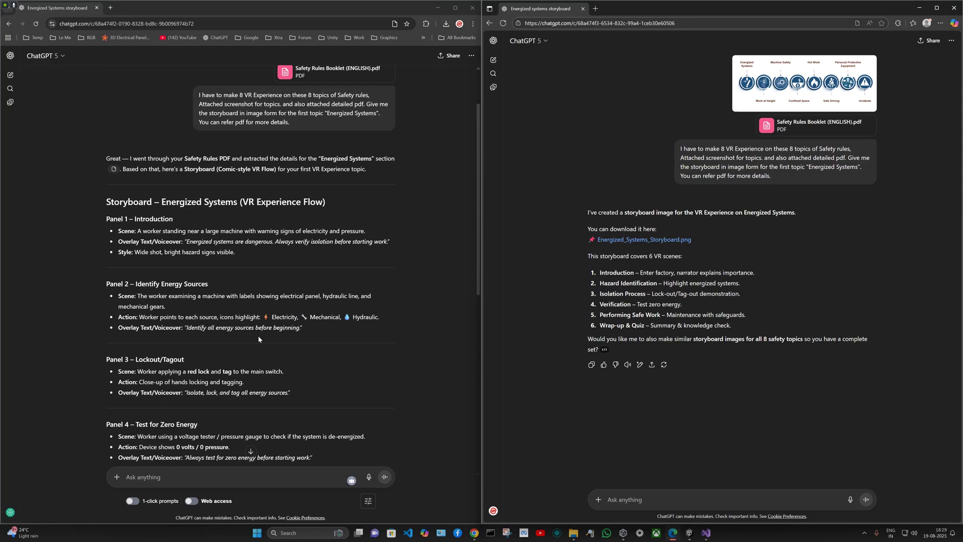
Download and open Energized_Systems_Storyboard.png from the ChatGPT Go reply, compare it with the ChatGPT Plus storyboard, and close the image.
click(642, 241)
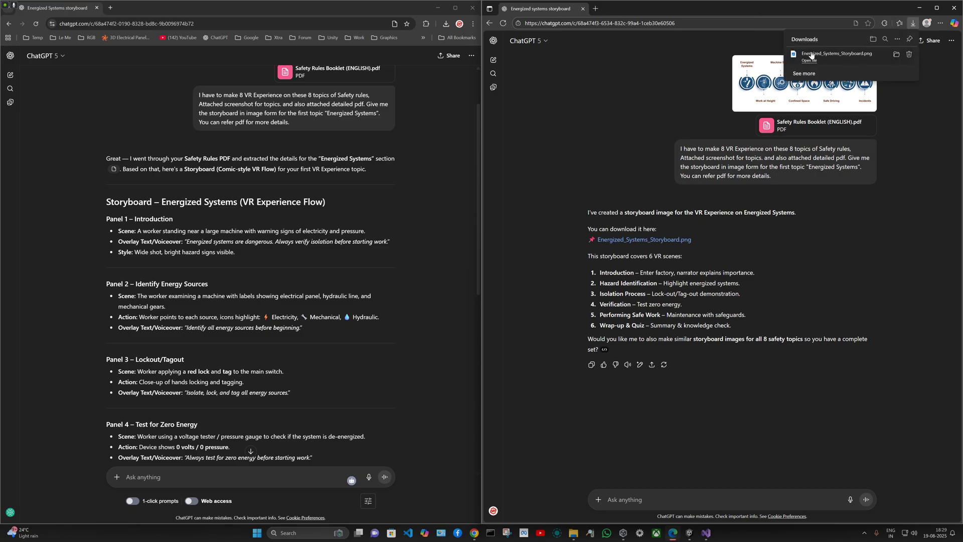
click(806, 60)
scroll(324, 194, up, 5)
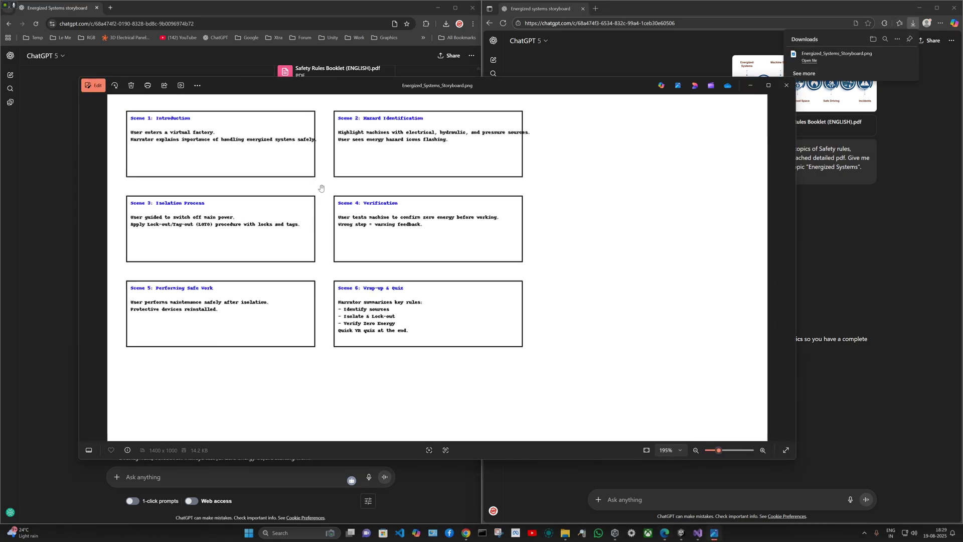
drag(325, 194, 455, 272)
scroll(219, 195, up, 1)
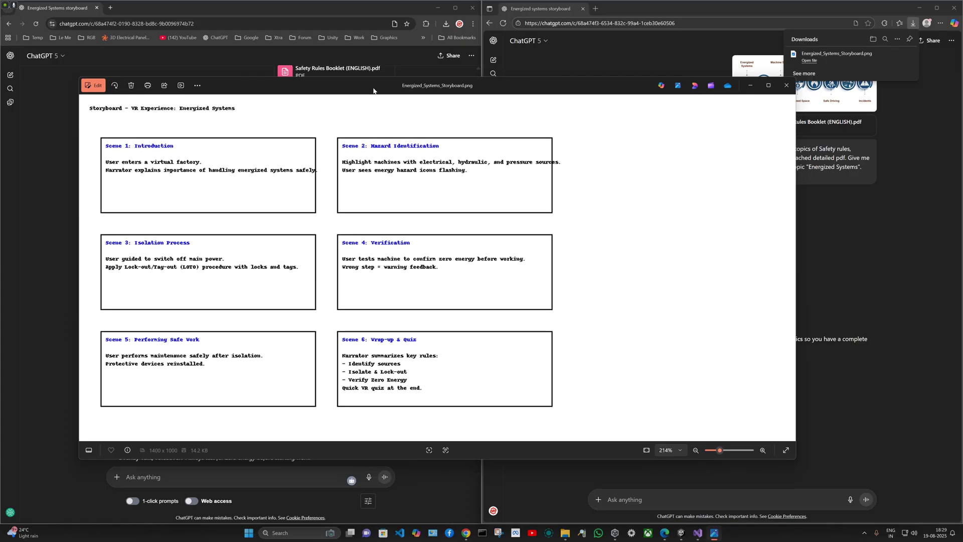
drag(322, 86, 577, 89)
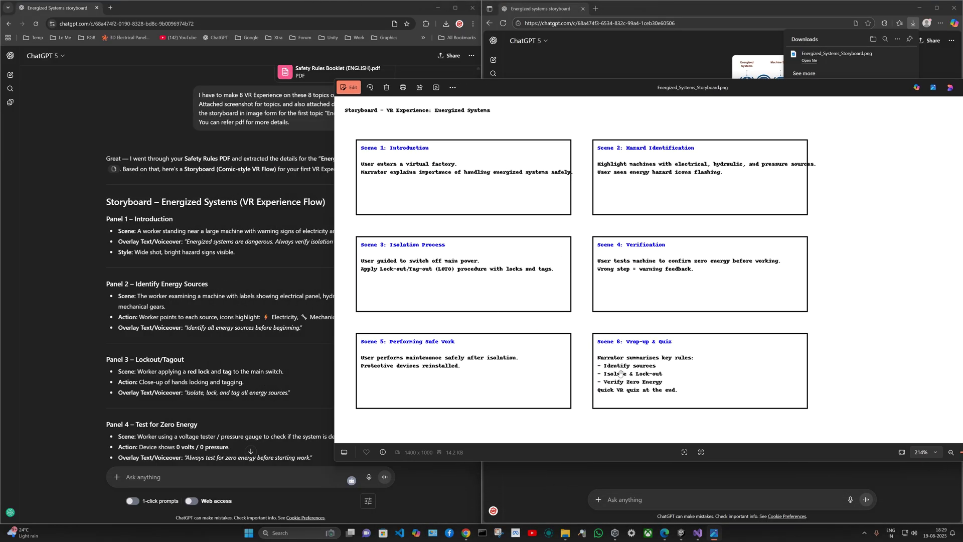
scroll(244, 277, down, 8)
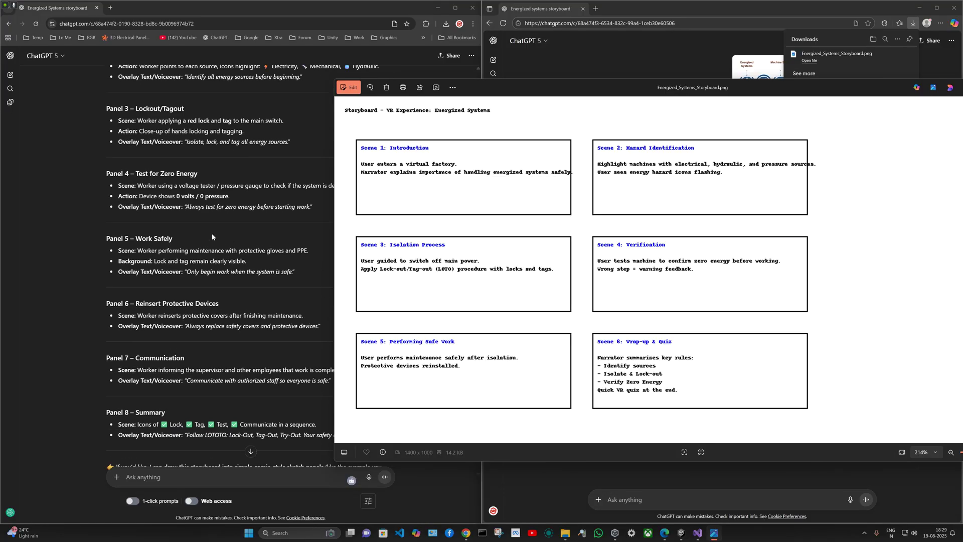
key(alt+F4)
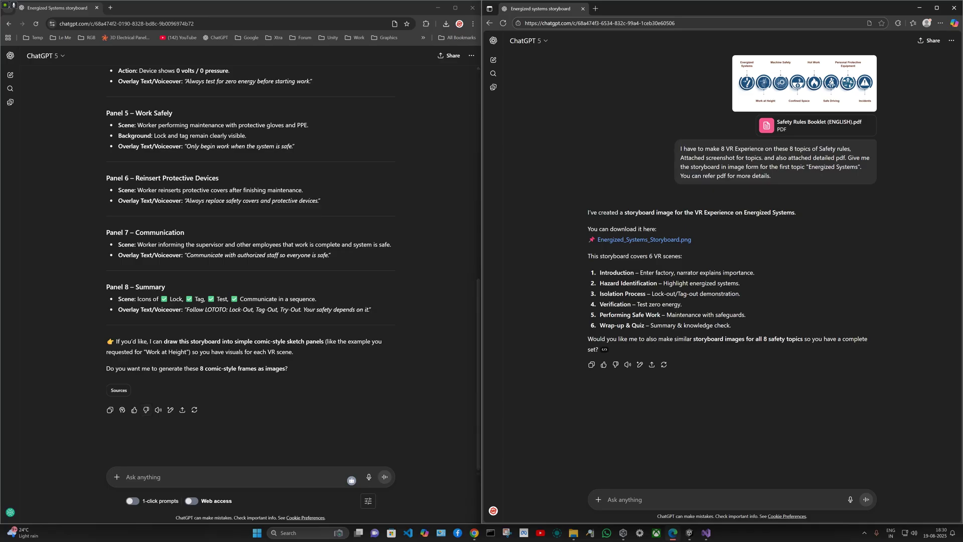
Send both chats the follow-up "draw this storyboard as comic-style frames / simple sketch images".
click(246, 477)
text(draw this storyboard as comic-style frames / simple sketch images)
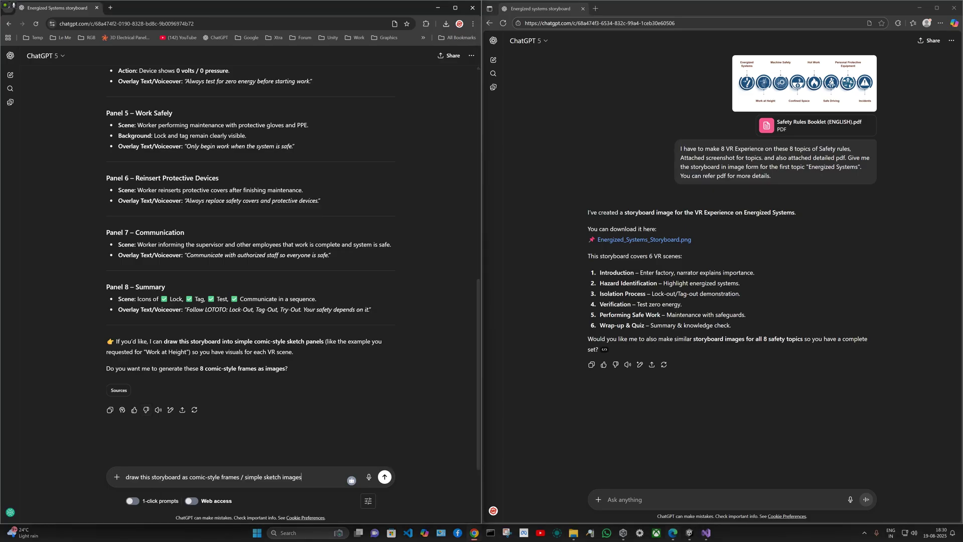
click(607, 499)
text(draw this storyboard as comic-style frames / simple sketch images)
click(385, 476)
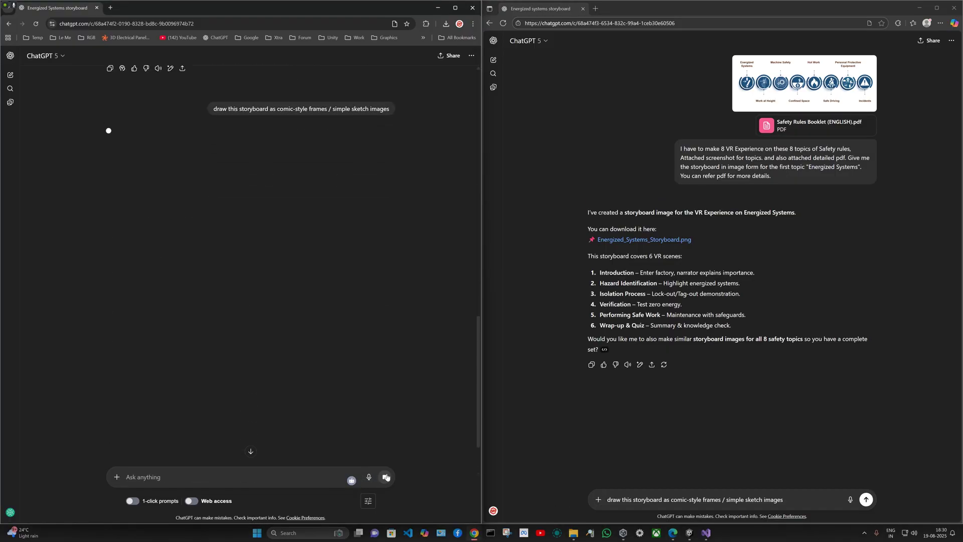
click(866, 499)
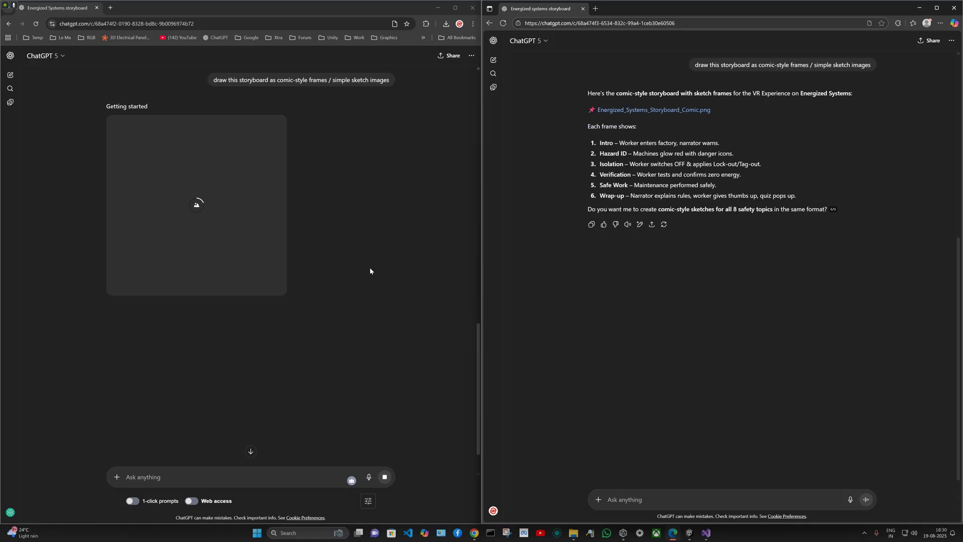
Download and open Energized_Systems_Storyboard_Comic.png from ChatGPT Go, and examine its frames beside the comic image generated by ChatGPT Plus.
click(657, 110)
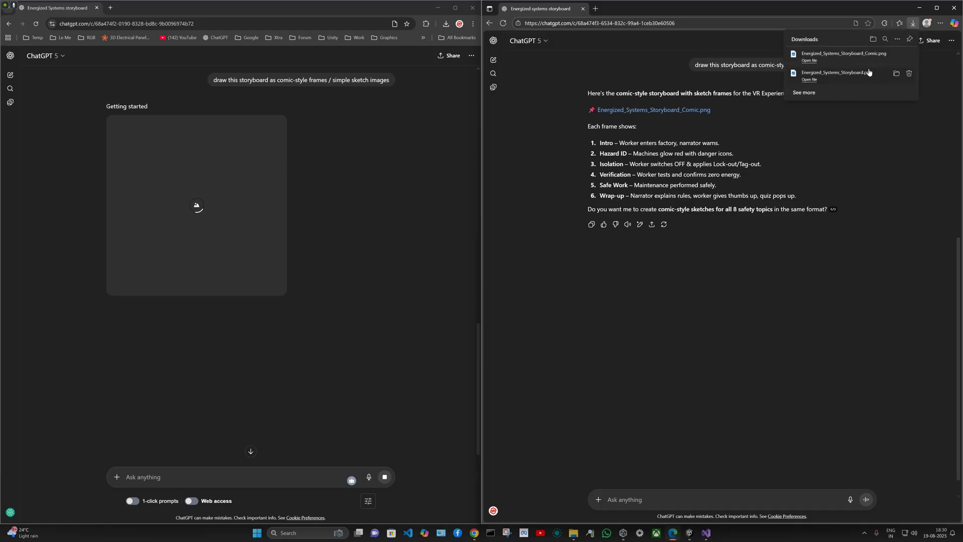
click(828, 60)
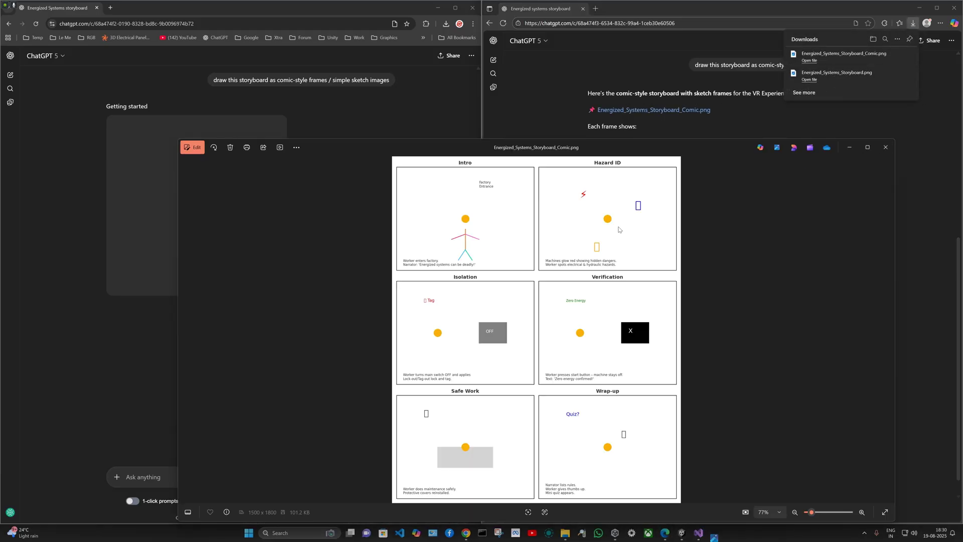
scroll(473, 236, up, 5)
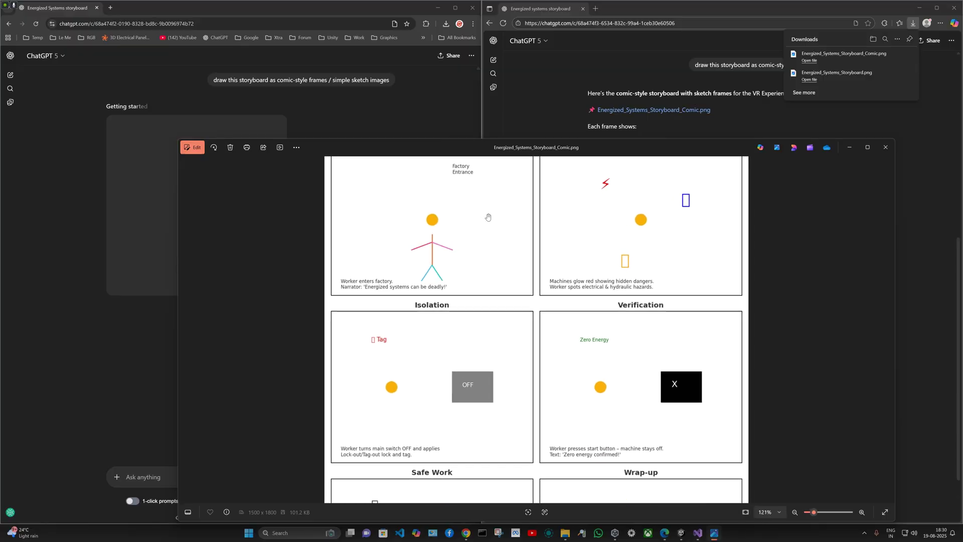
drag(445, 254, 457, 366)
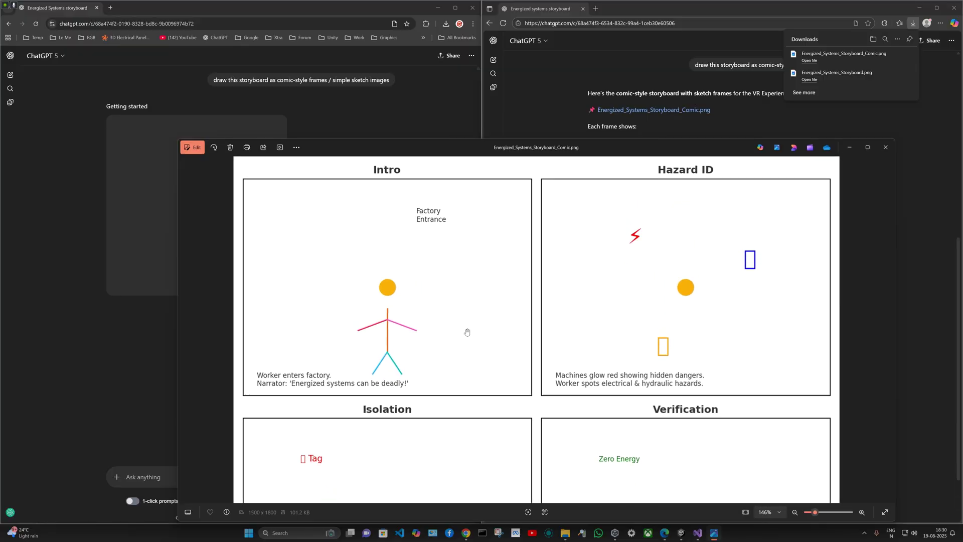
scroll(469, 331, down, 5)
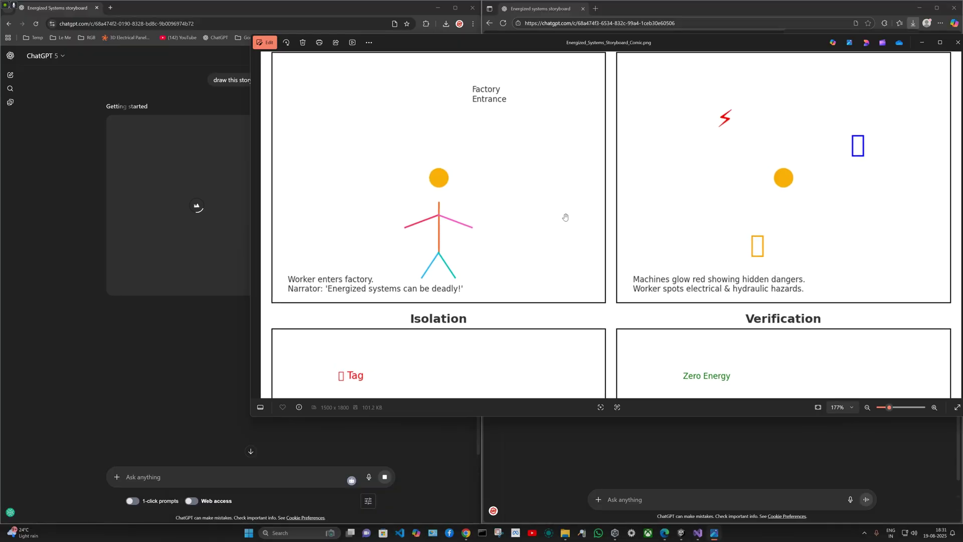
scroll(565, 217, down, 5)
drag(683, 41, 668, 95)
drag(238, 210, 565, 261)
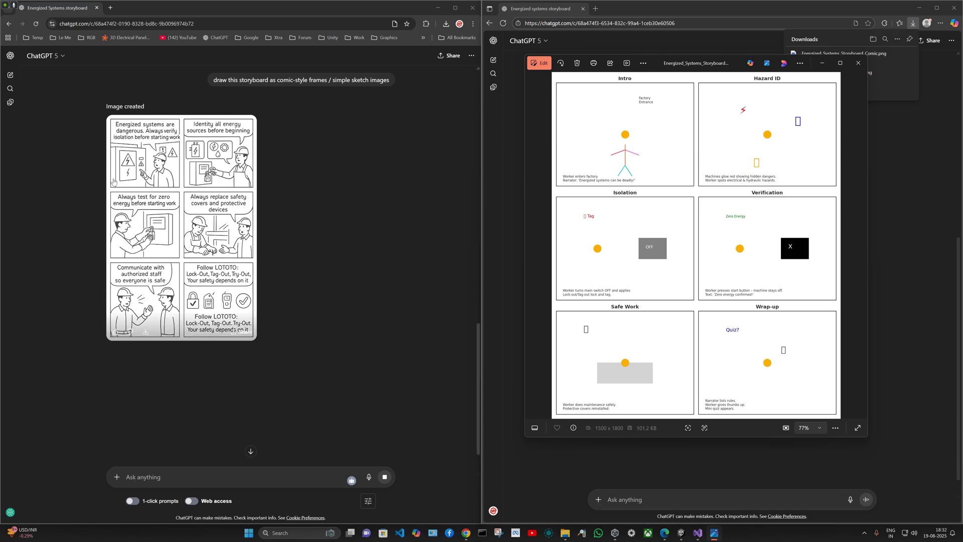
click(178, 198)
click(176, 200)
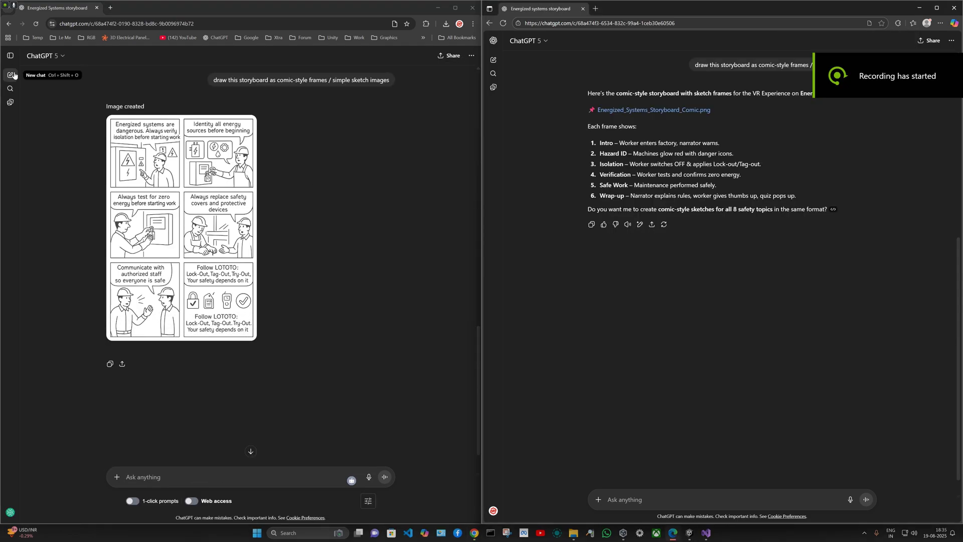
Start new chats in both windows and enter a prompt for 25-30 Unity3D mobile developer interview questions with answers, covering Unity3D, C#, Android and iOS.
click(10, 75)
click(493, 60)
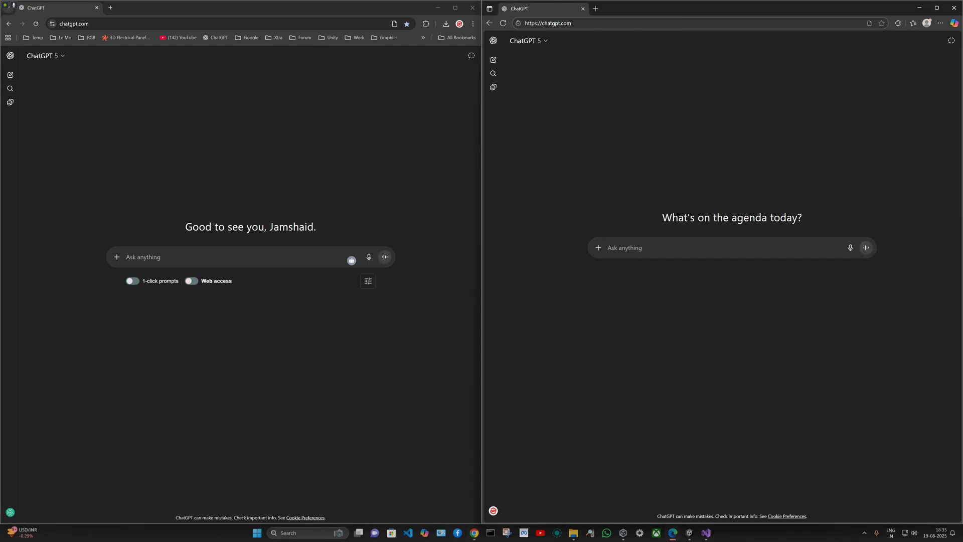
key(alt+Tab)
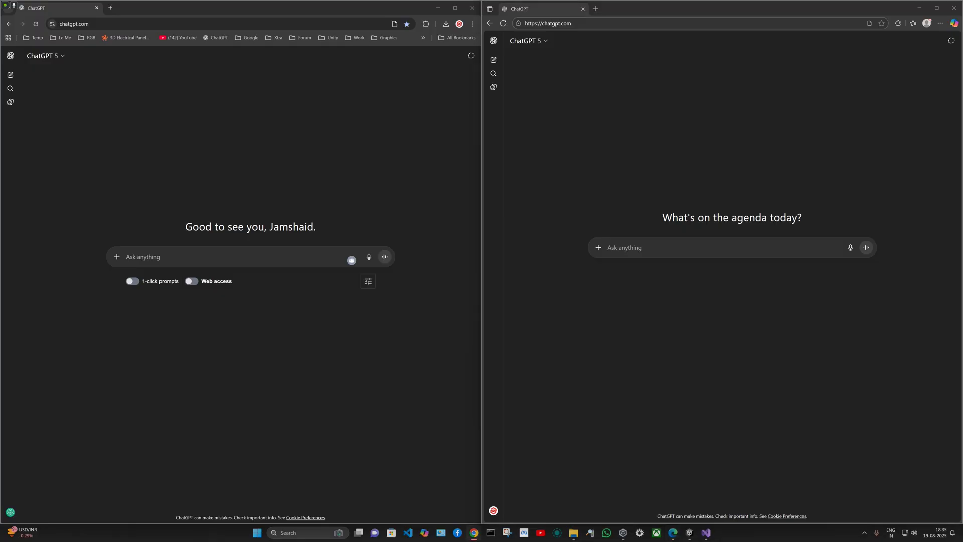
click(201, 382)
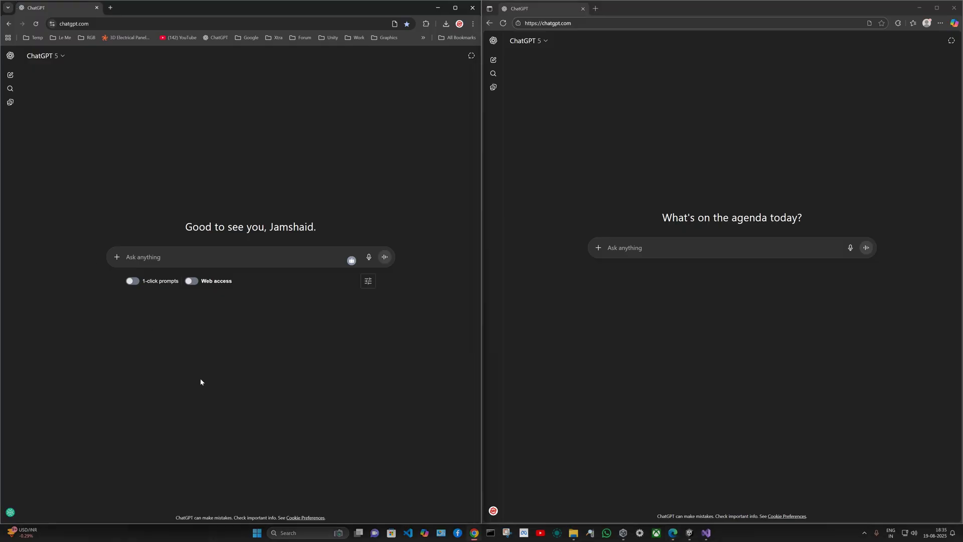
text(I have to take an interview for Unity3D Developer for Mobile Games Development. having 3 years of experience. Give me 25-30 interview questions with answers that cover Unity3D, C#, and game development for Android and iOS.)
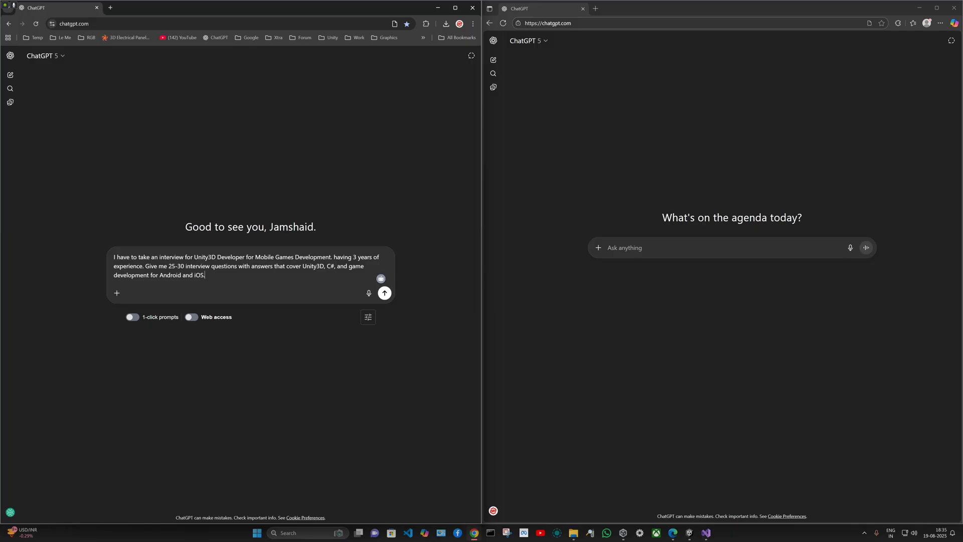
click(717, 197)
text(I have to take an interview for Unity3D Developer for Mobile Games Development. having 3 years of experience. Give me 25-30 interview questions with answers that cover Unity3D, C#, and game development for Android and iOS.)
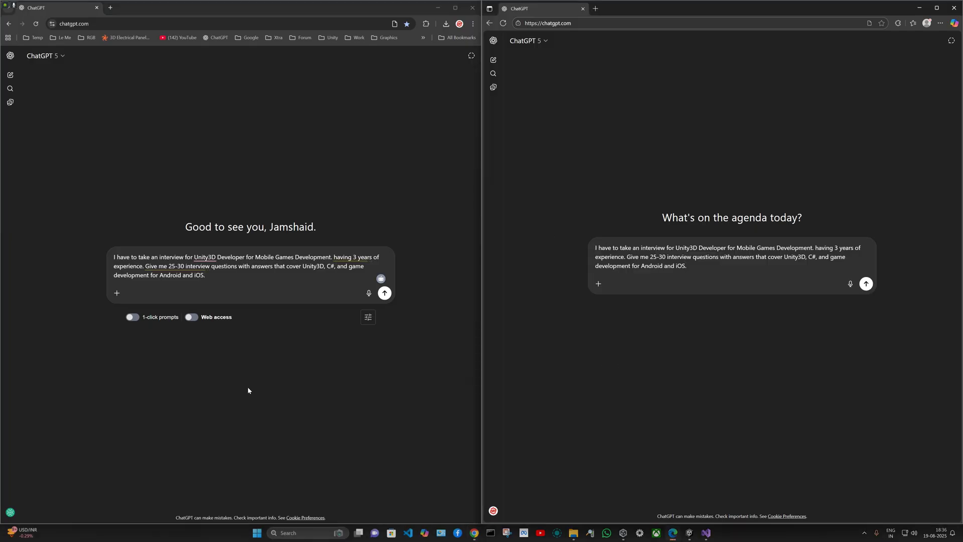
Submit the Unity3D interview-question prompt in both chats and follow the answers down to the mobile development and platform-specific sections.
click(384, 293)
click(866, 284)
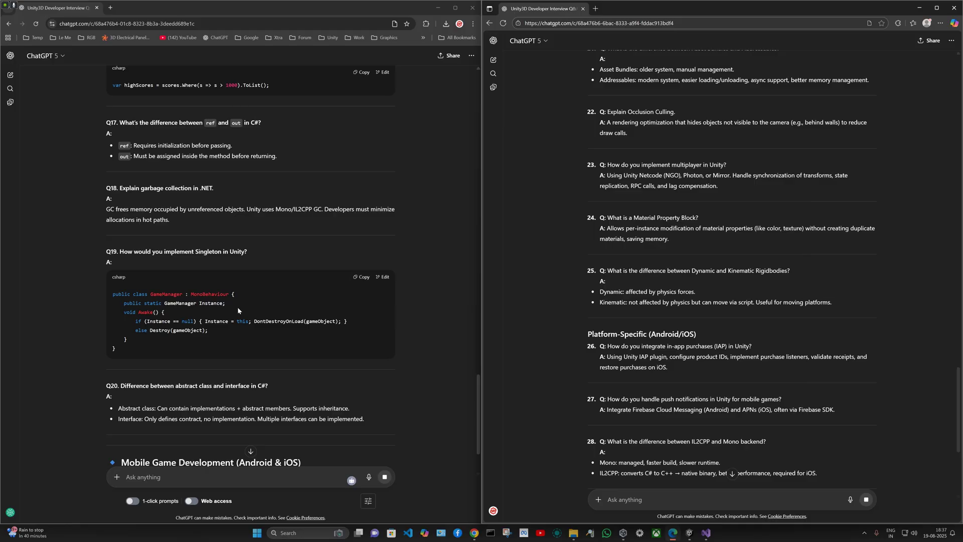
scroll(685, 335, down, 5)
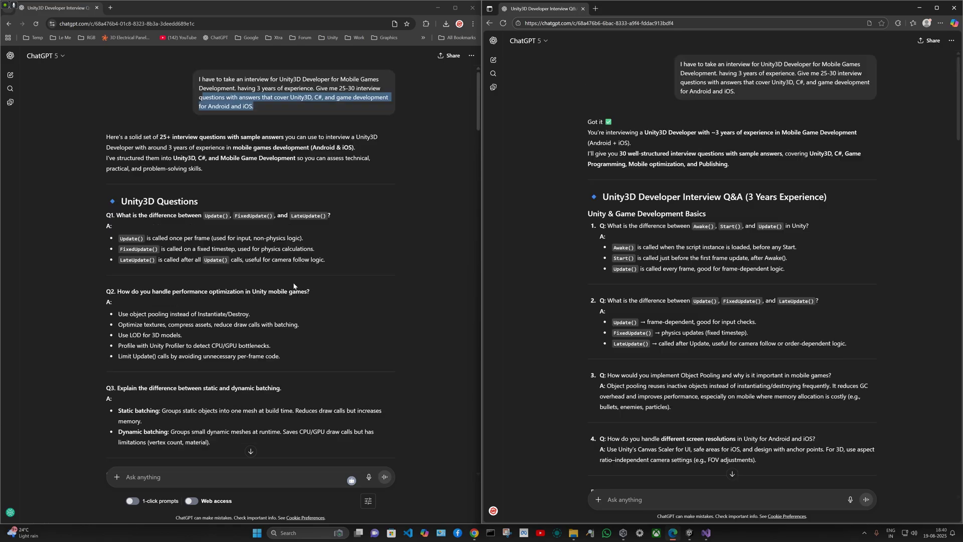
scroll(293, 285, down, 15)
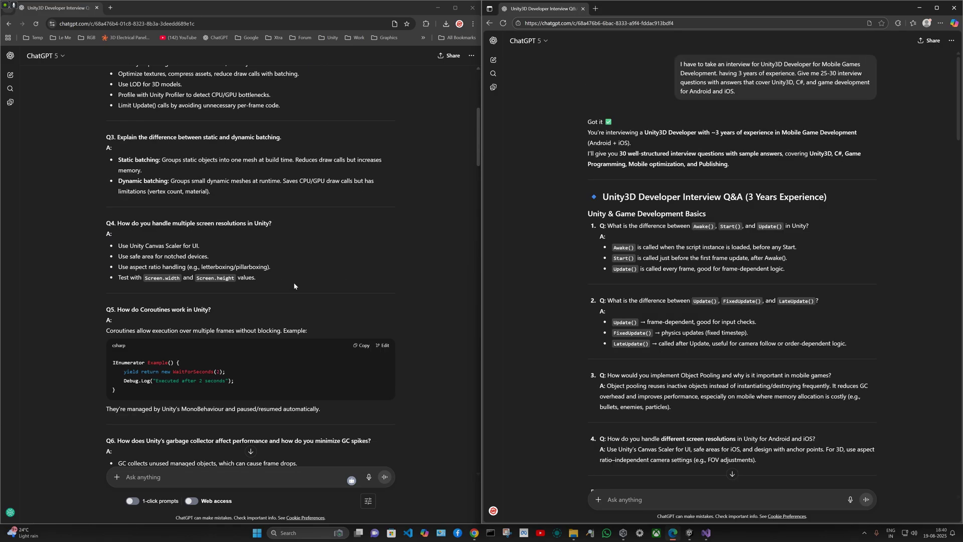
Compare the interview questions and sample answers in the two replies, including their Unity, C# and mobile optimization sections.
scroll(295, 286, down, 5)
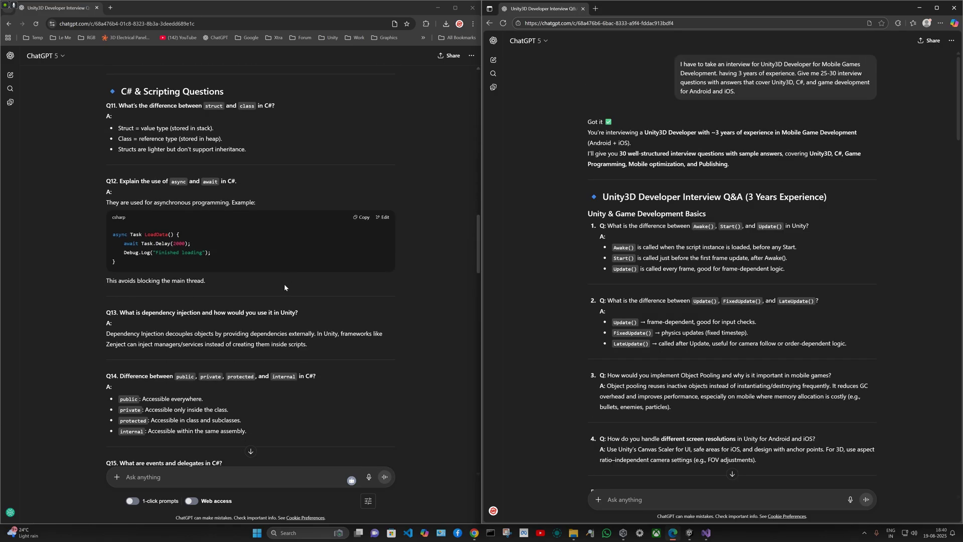
scroll(733, 265, down, 10)
scroll(670, 346, up, 9)
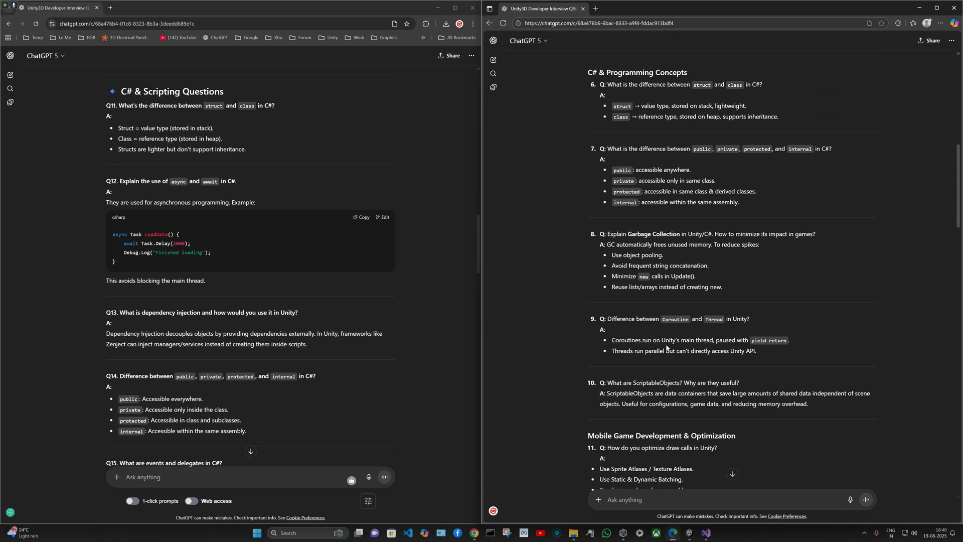
scroll(670, 346, down, 4)
scroll(646, 335, down, 10)
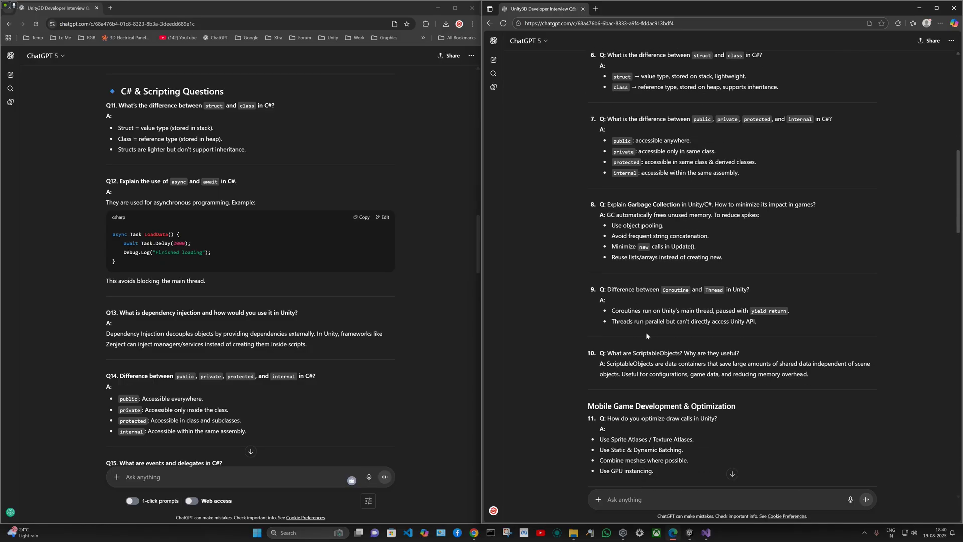
scroll(645, 336, down, 15)
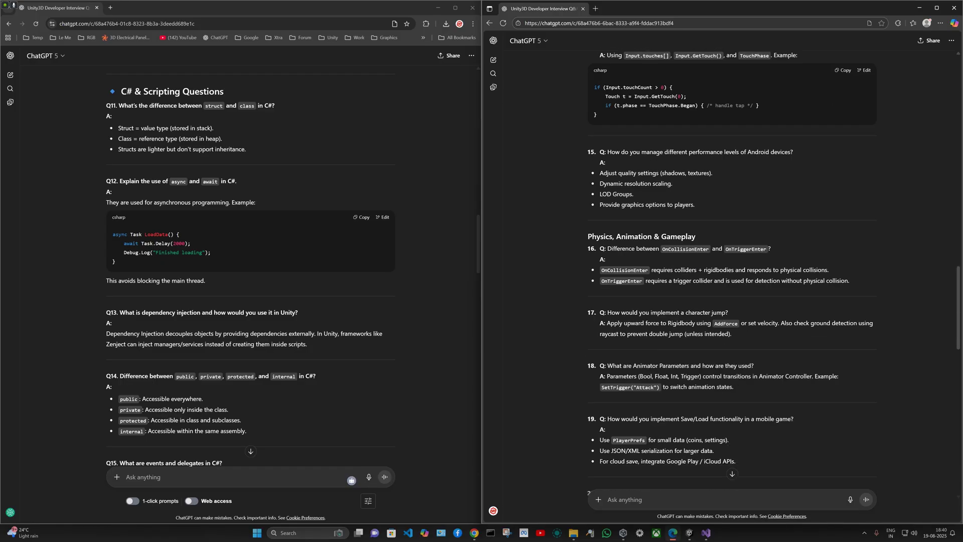
scroll(639, 334, up, 20)
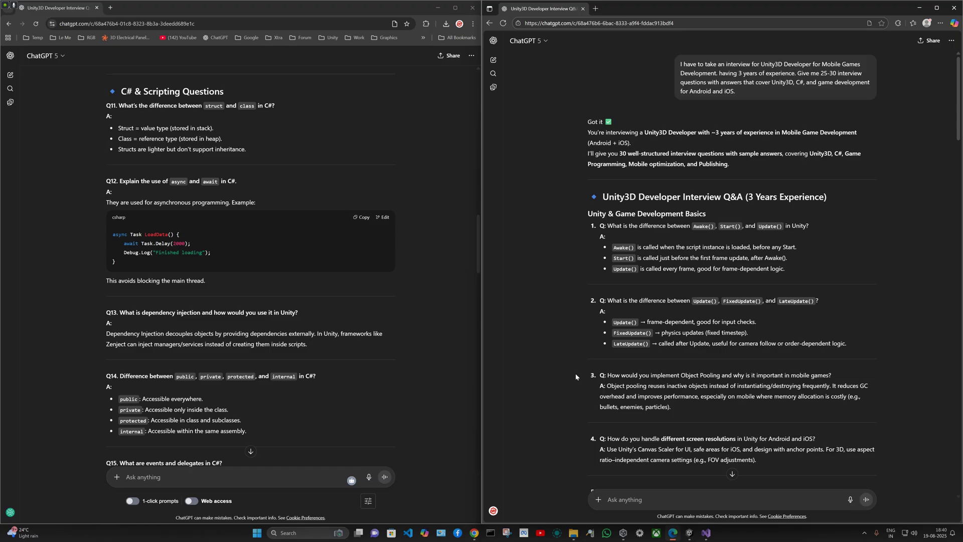
scroll(281, 338, up, 15)
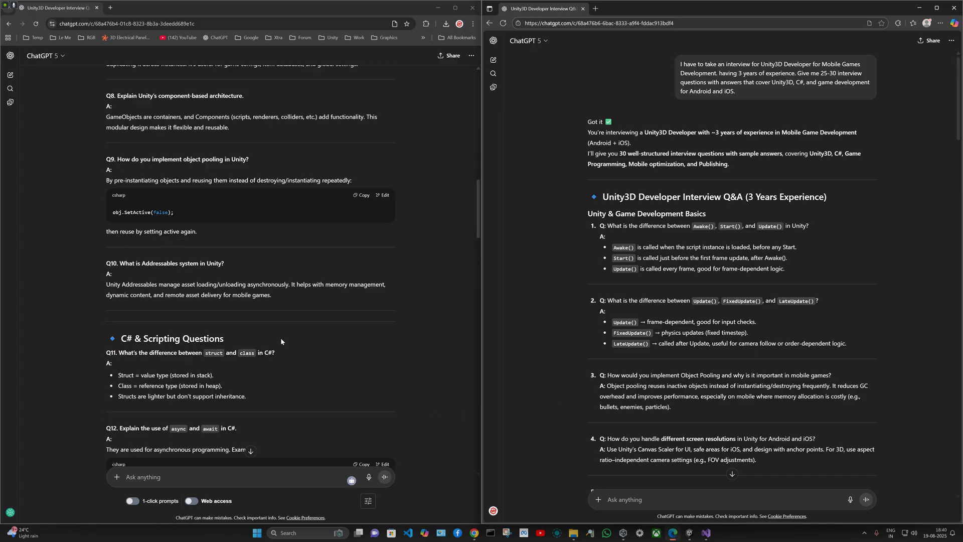
Highlight "having 3 years of experience" in the ChatGPT Plus prompt and review its questions against that level through Q30.
drag(238, 88, 313, 88)
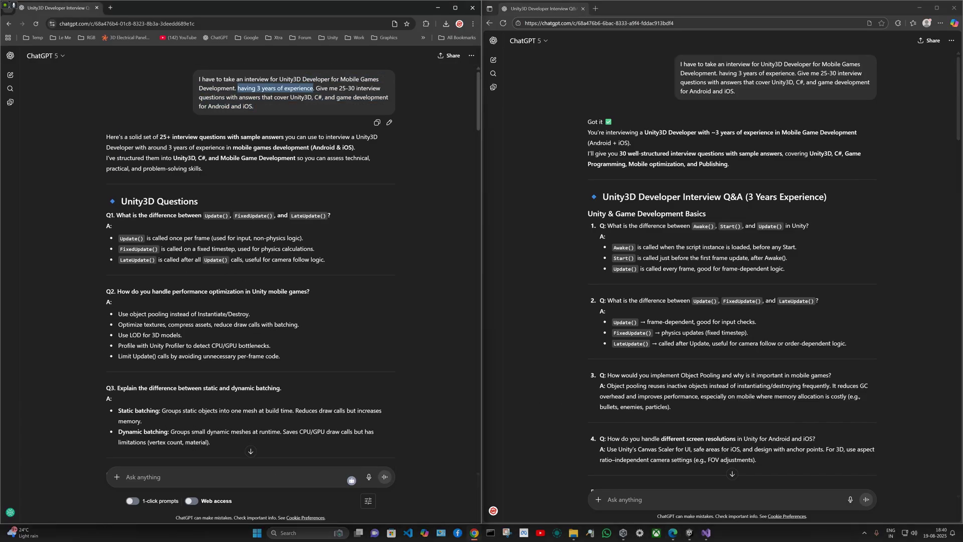
scroll(221, 281, down, 20)
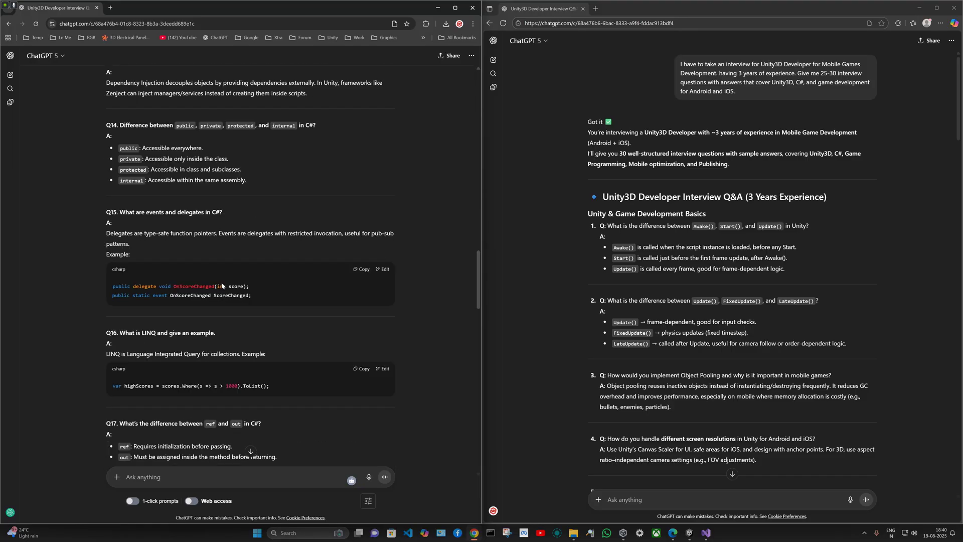
scroll(222, 282, down, 15)
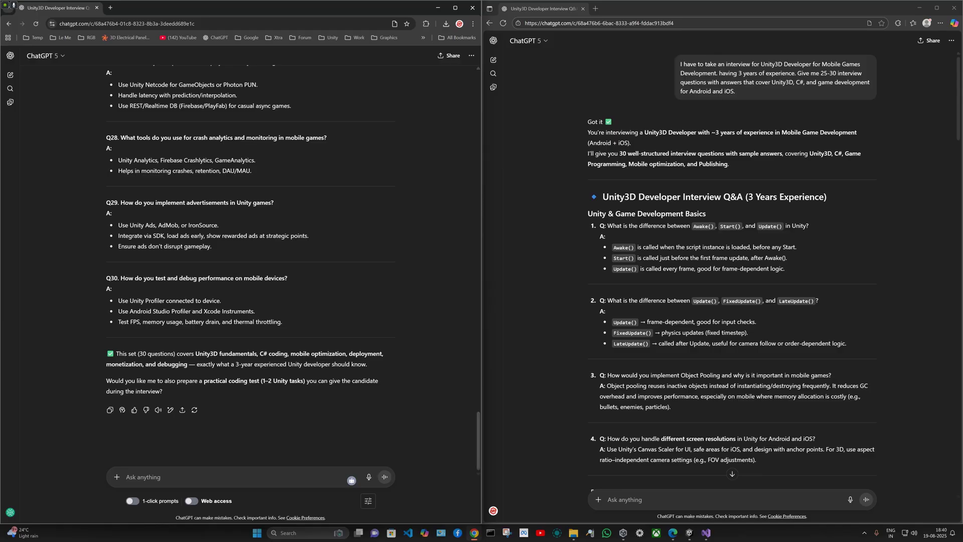
scroll(234, 261, up, 20)
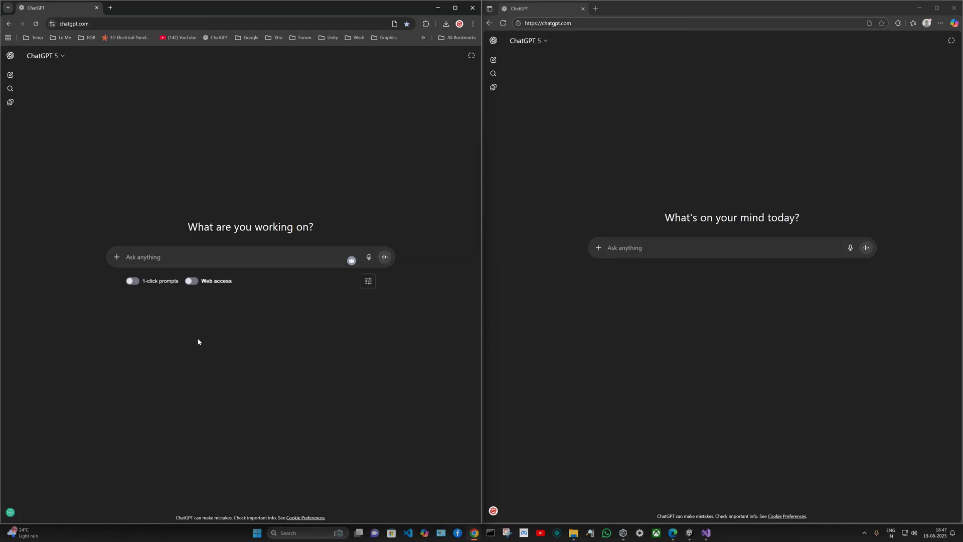
Attach Safety Rules Booklet (ENGLISH).pdf to both new chats and send each the prompt "Summarize this PDF".
key(super)
drag(0, 142, 200, 257)
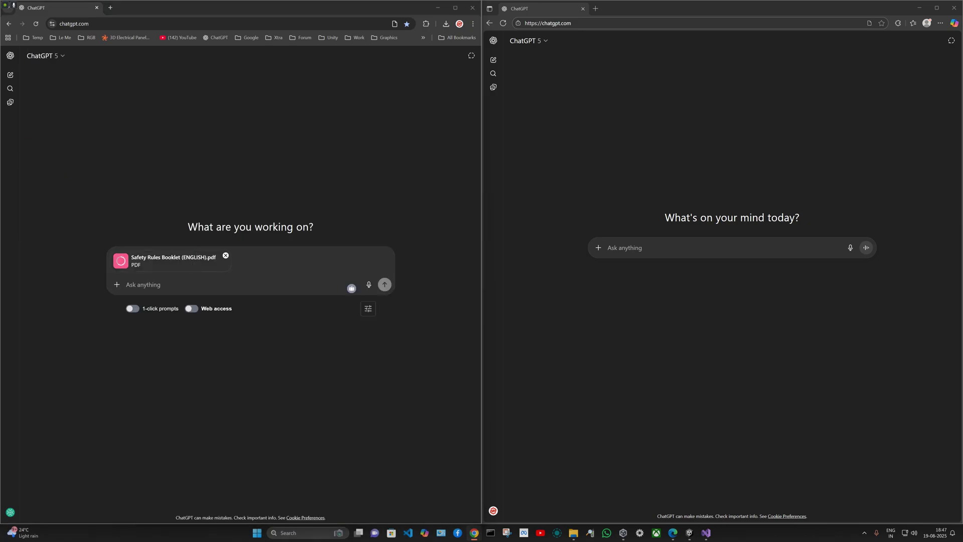
drag(14, 5, 639, 239)
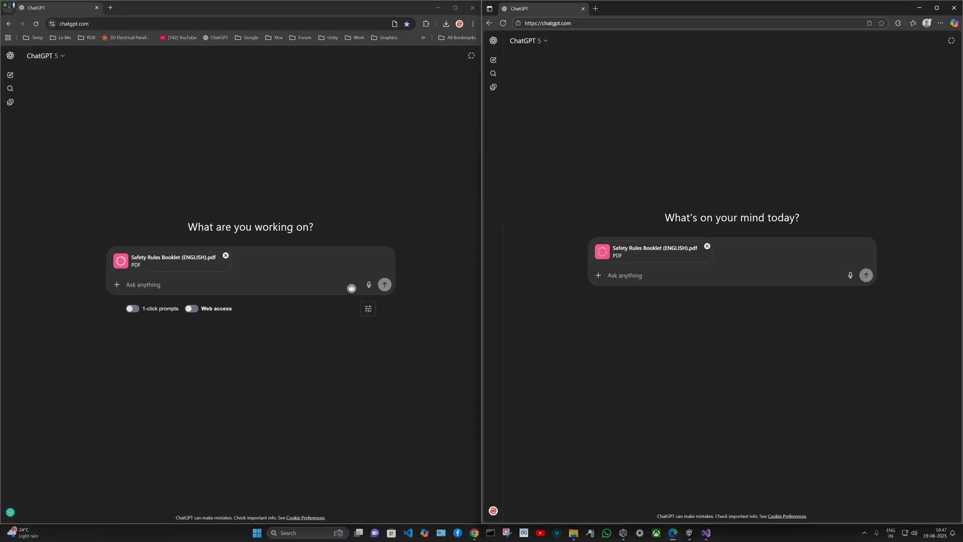
text(Summarize this PDF)
click(628, 280)
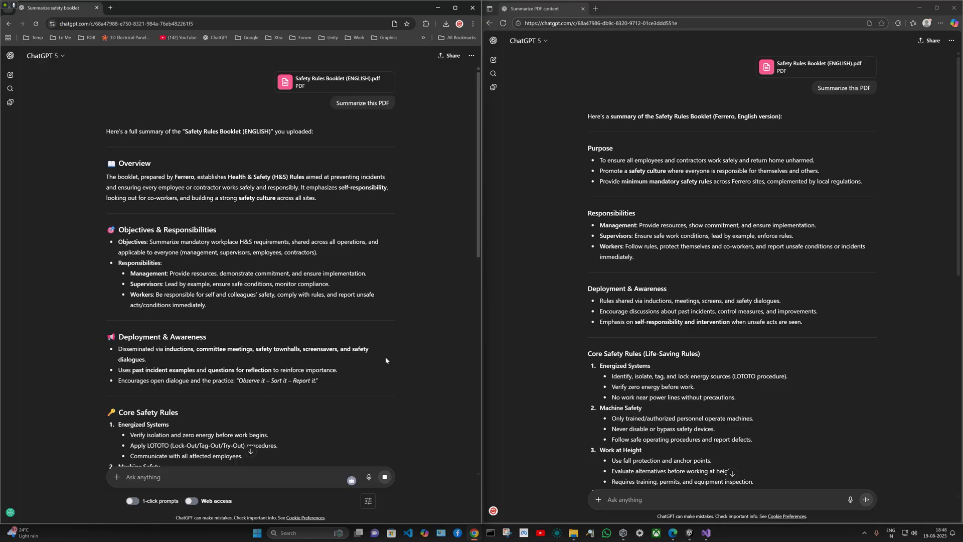
Compare the two summaries of the safety booklet, from the purpose and responsibilities through the core safety rules and key messages.
scroll(624, 279, down, 15)
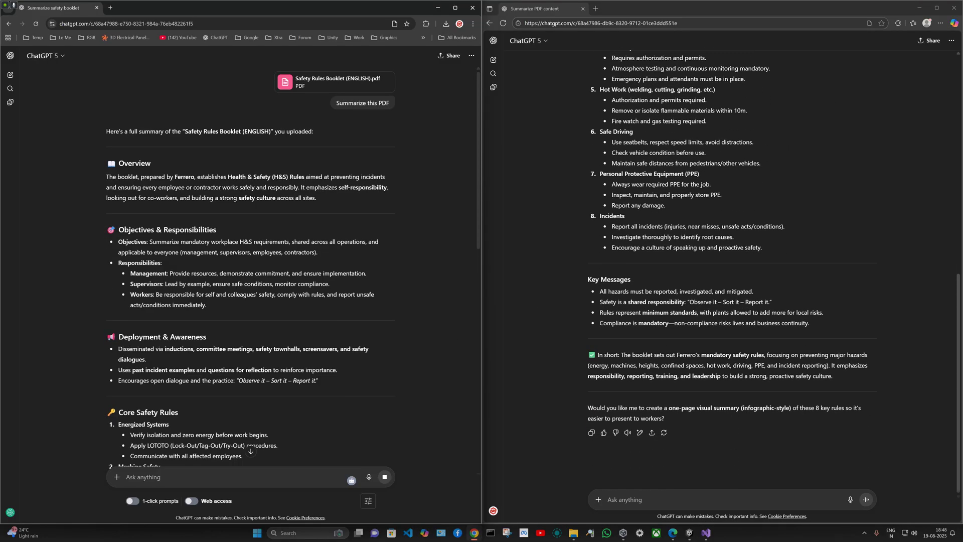
scroll(624, 311, up, 15)
scroll(149, 206, down, 5)
scroll(239, 215, down, 3)
scroll(238, 214, up, 8)
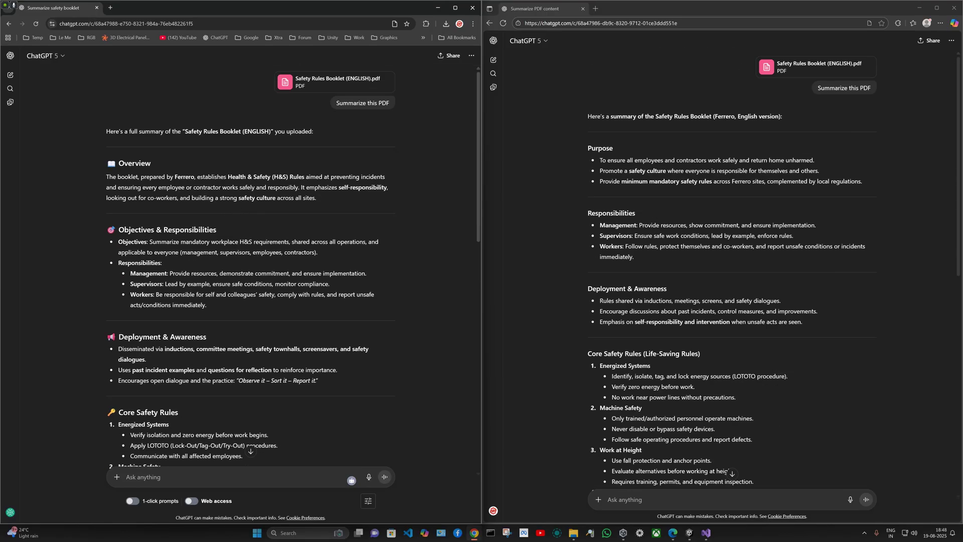
scroll(239, 215, down, 8)
scroll(239, 215, up, 8)
scroll(140, 147, down, 10)
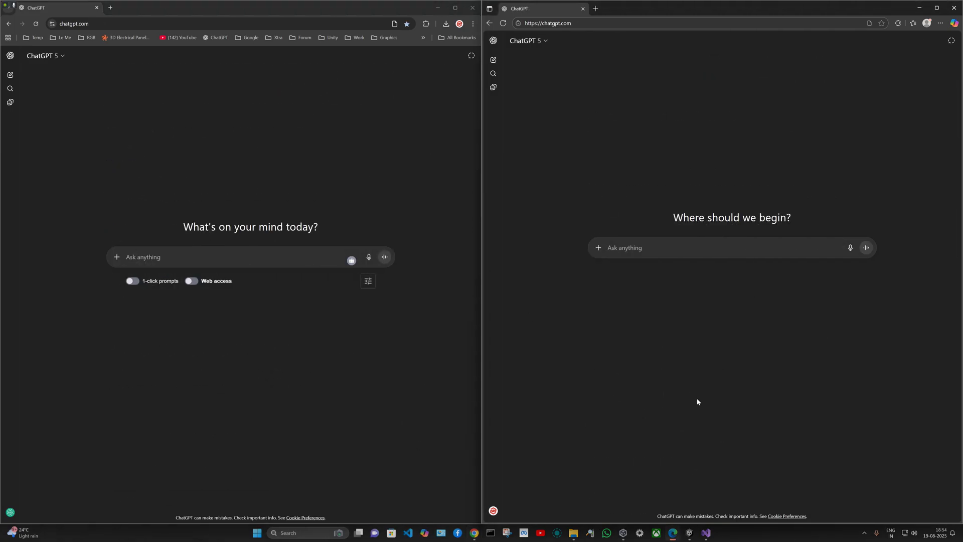
Paste the full meeting transcript into the message boxes of both new chats.
click(397, 373)
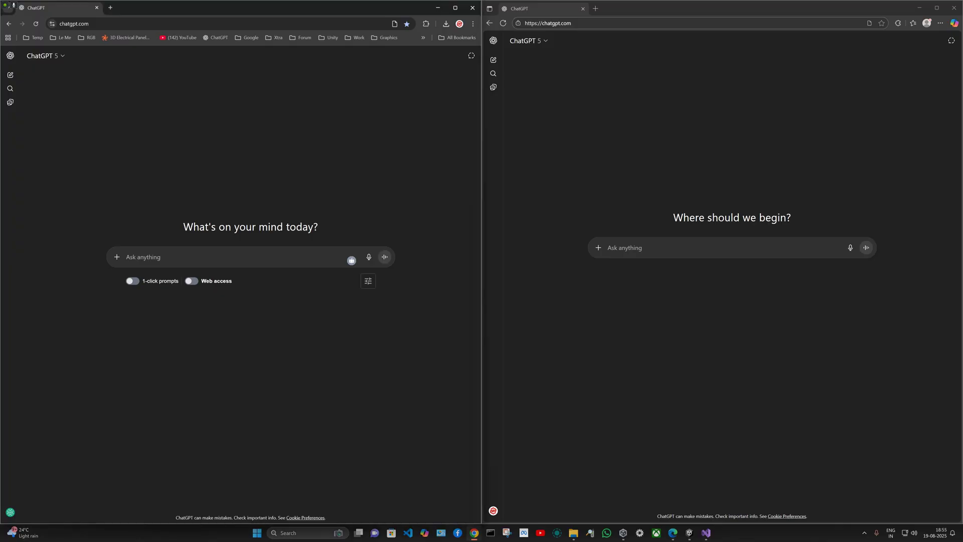
key(ctrl+v)
click(607, 248)
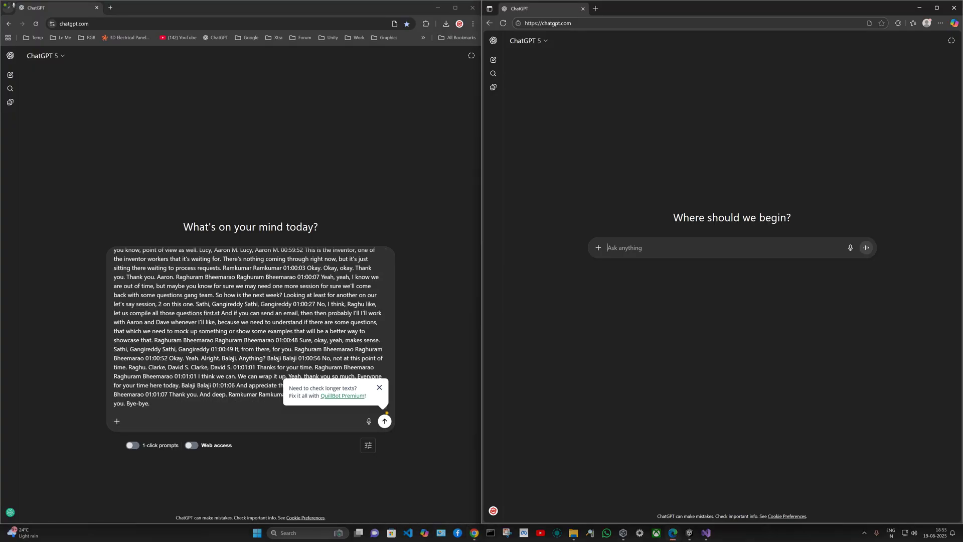
key(ctrl+v)
Add "summarize this meeting transcript" below the transcript in both chats and send the two prompts.
key(alt+Tab)
text(su)
drag(120, 402, 114, 403)
key(ctrl+c)
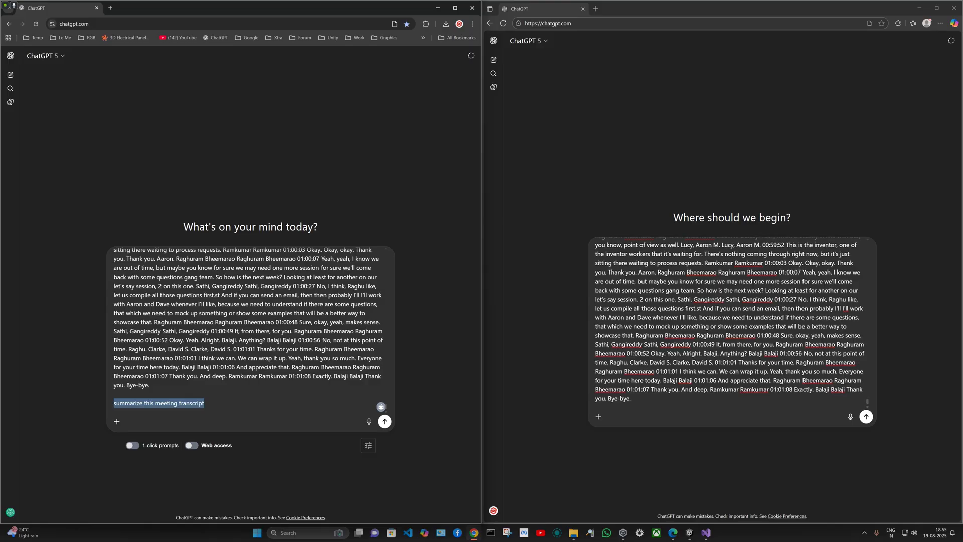
key(alt+Tab)
key(shift+Return)
key(shift+Return)
key(ctrl+v)
key(Return)
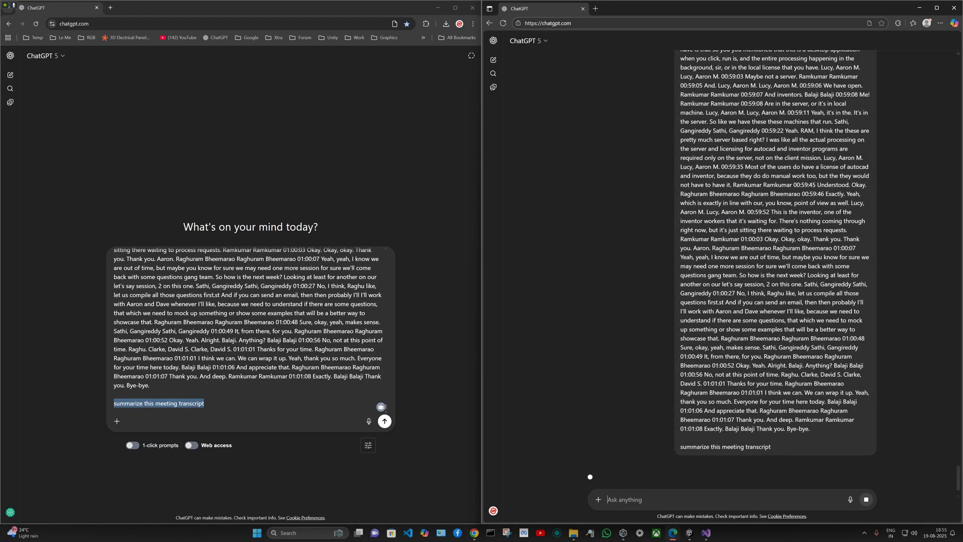
key(alt+Tab)
click(384, 421)
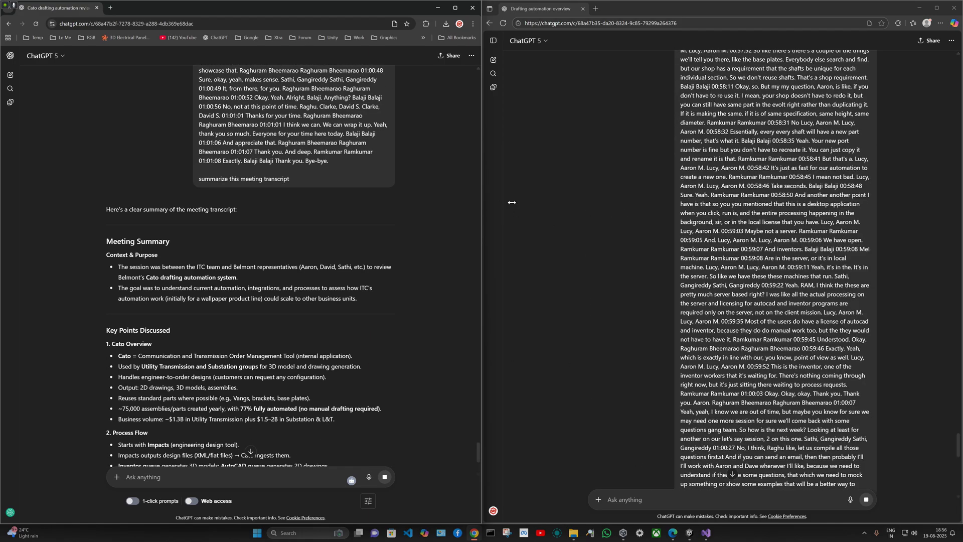
Examine the ChatGPT Plus meeting summary, from its context and purpose through the key points discussed.
scroll(256, 296, up, 15)
scroll(256, 296, down, 20)
scroll(256, 296, up, 10)
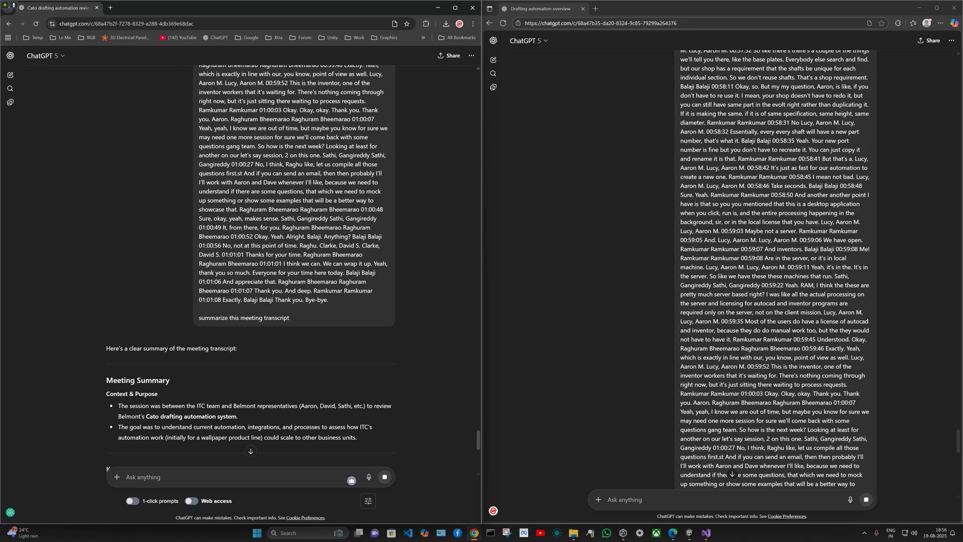
scroll(255, 295, down, 5)
scroll(284, 270, down, 6)
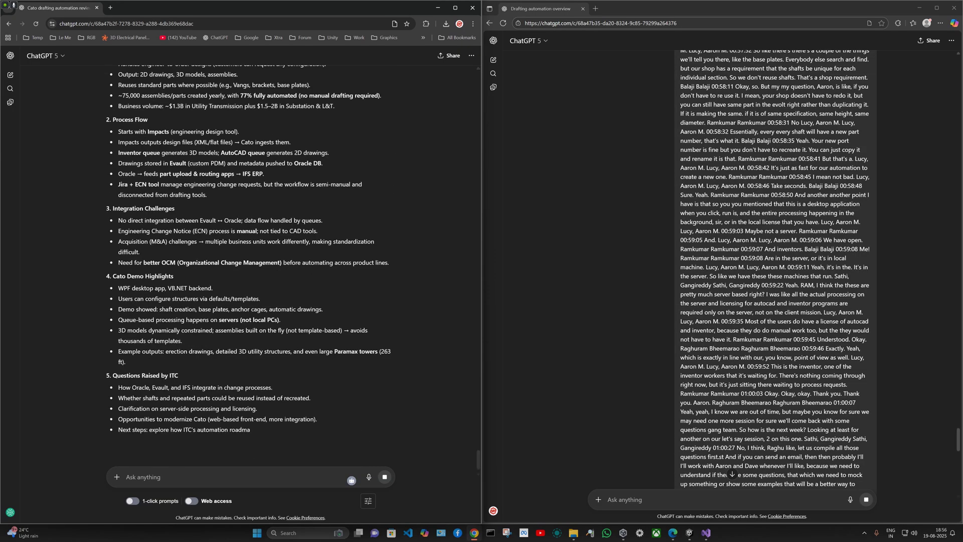
scroll(747, 245, down, 15)
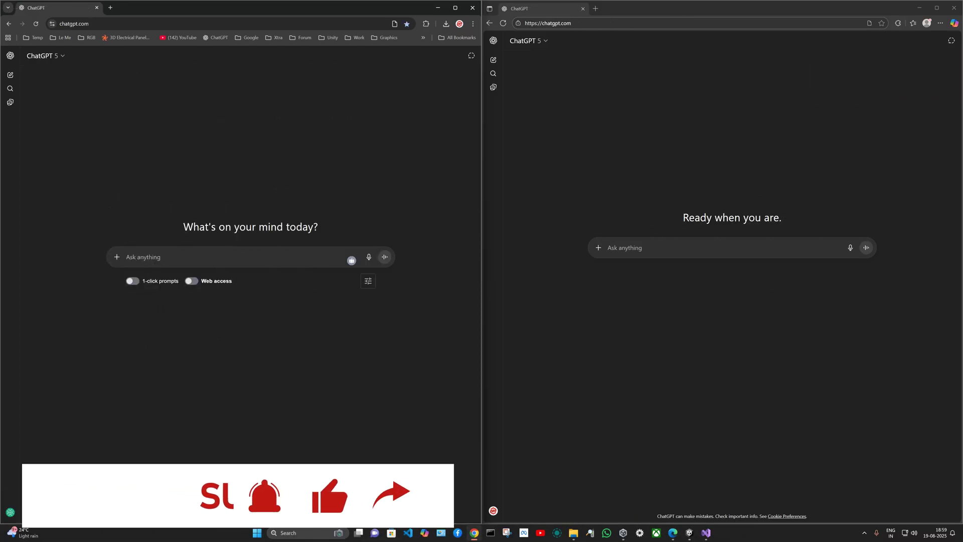
Attach the golden-suit picture and the normal portrait photo to both new chats.
drag(1, 151, 156, 257)
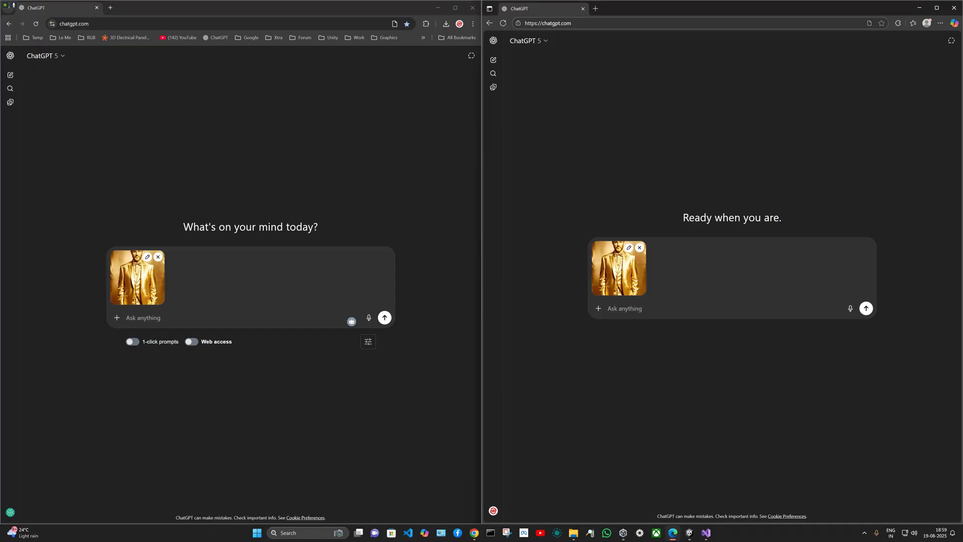
drag(1, 296, 206, 284)
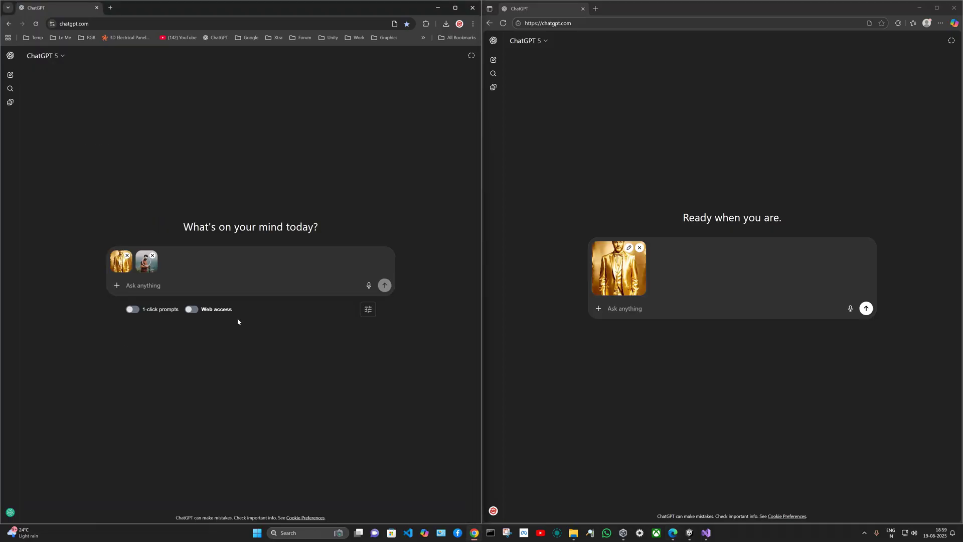
drag(1, 286, 727, 266)
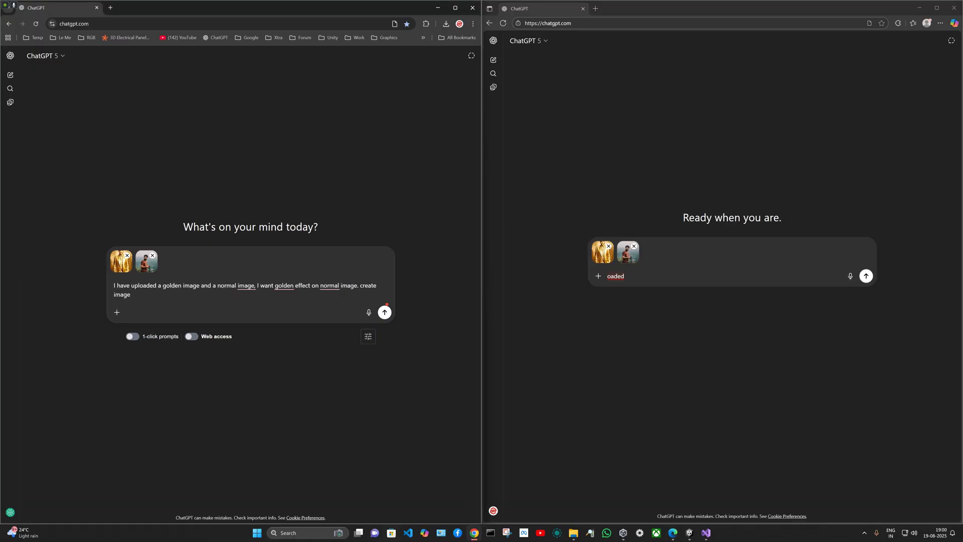
Send both chats the prompt "I have uploaded a golden image and a normal image, I want golden effect on normal image. create image".
key(ctrl+a)
key(ctrl+c)
click(730, 377)
key(ctrl+a)
key(ctrl+v)
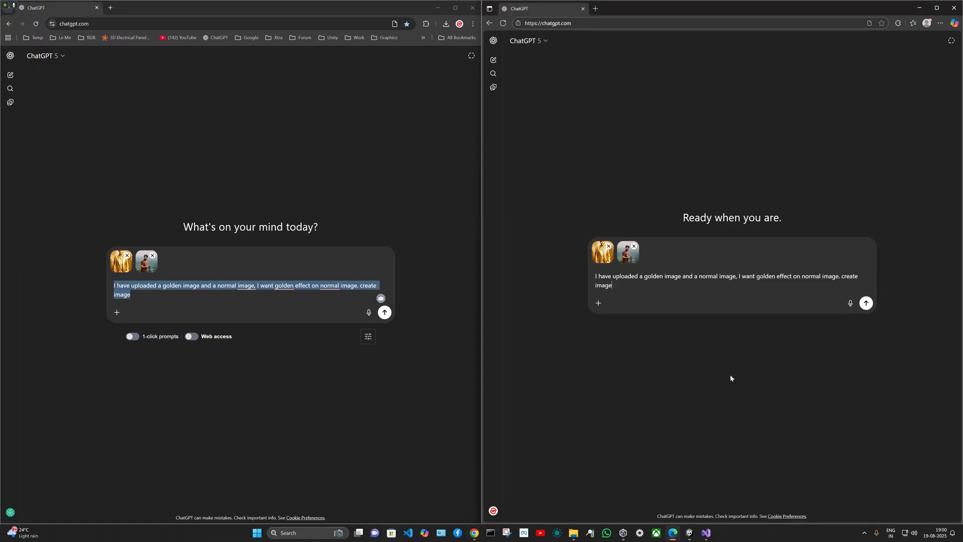
click(384, 312)
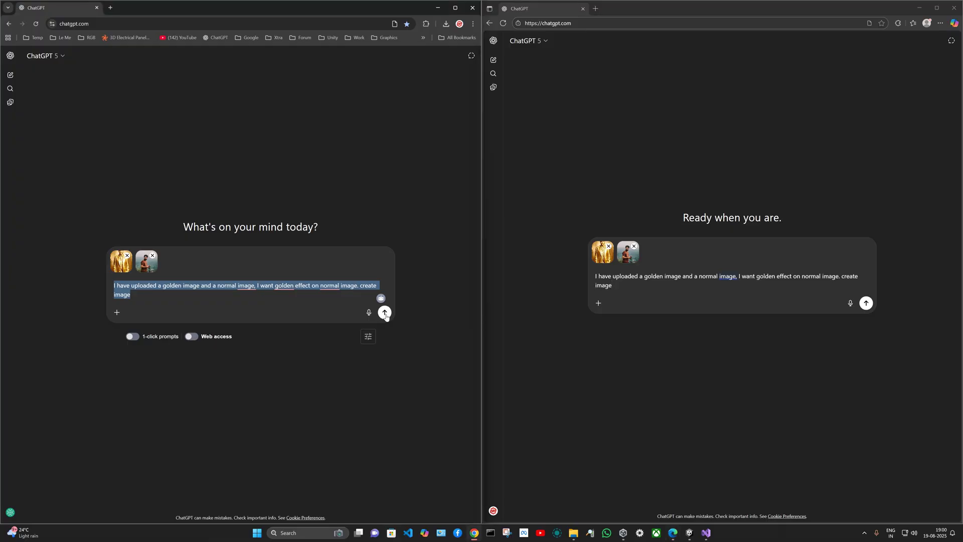
click(866, 302)
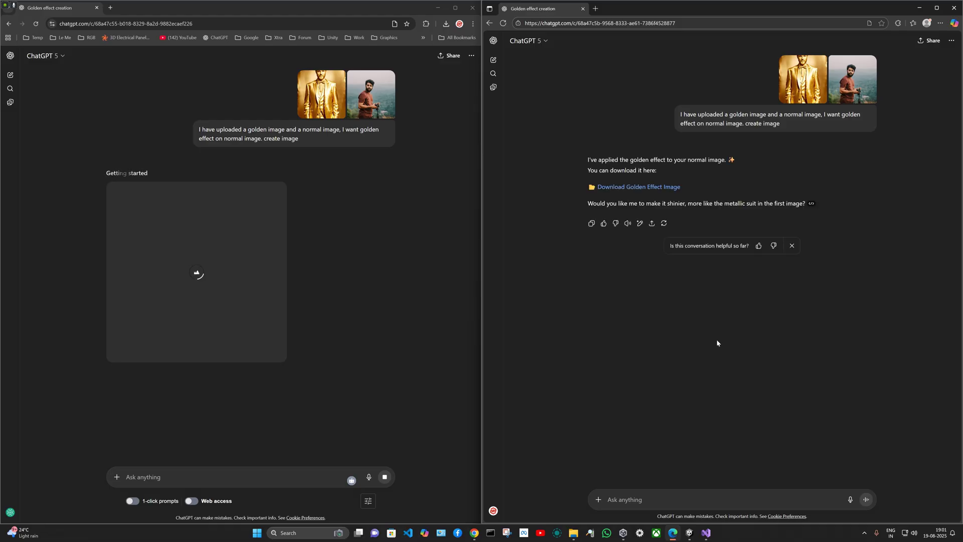
Download the golden effect image from the ChatGPT Go reply and open portrait_golden_effect.jpg for inspection.
click(633, 189)
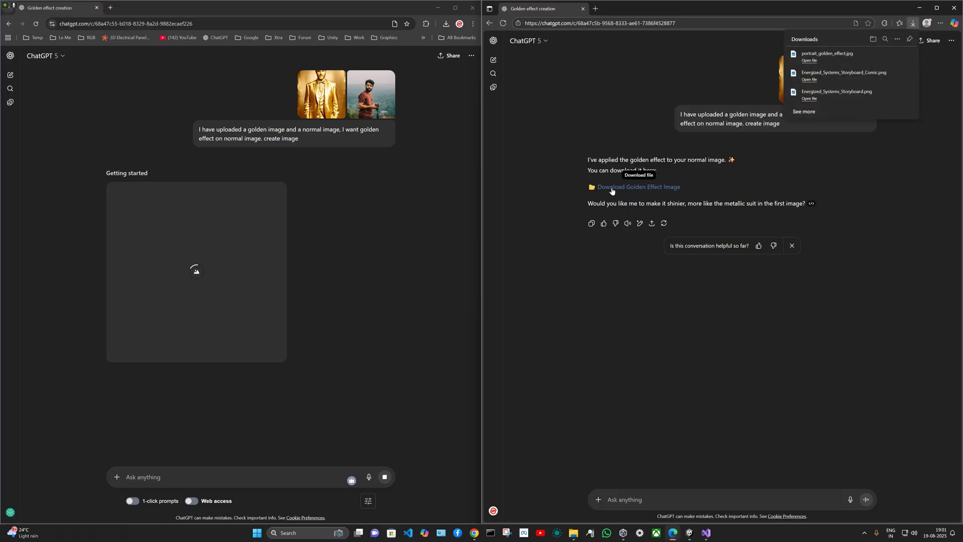
click(870, 58)
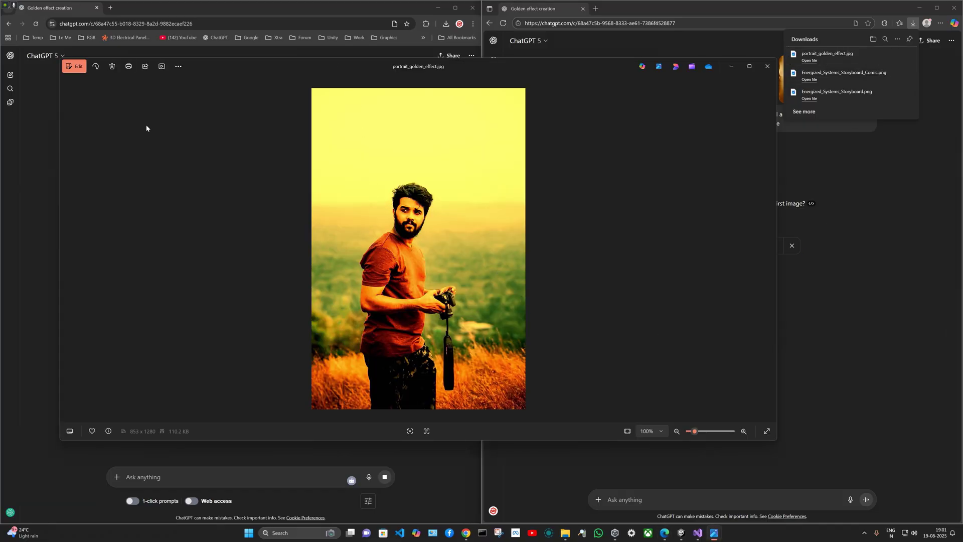
Fit the ChatGPT Go golden effect image into a narrow window over its chat and open the ChatGPT Plus image for comparison.
drag(61, 175, 530, 281)
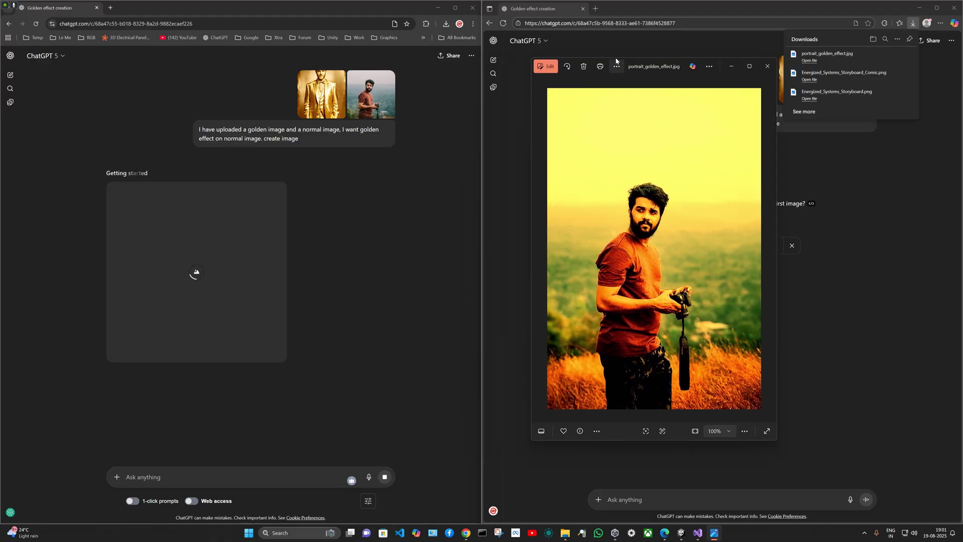
drag(655, 64, 760, 84)
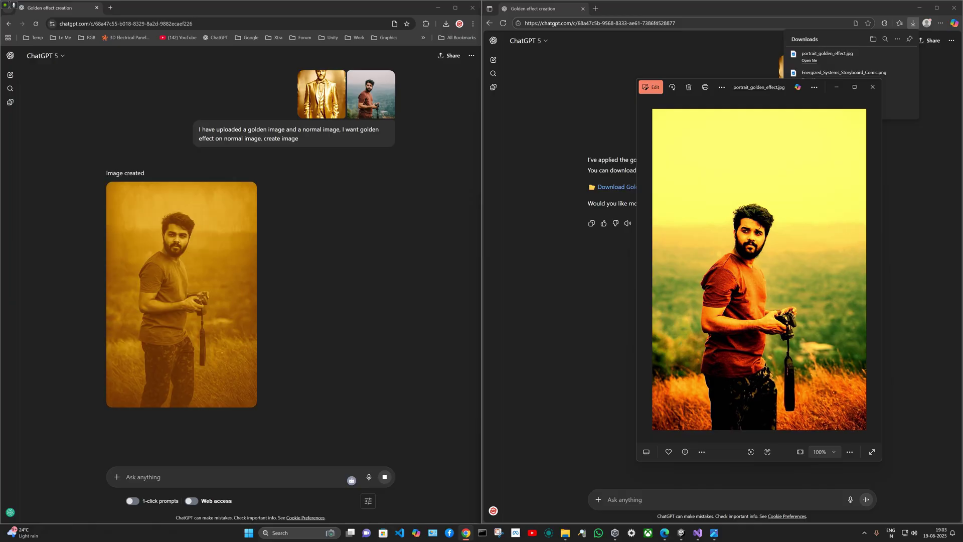
click(179, 275)
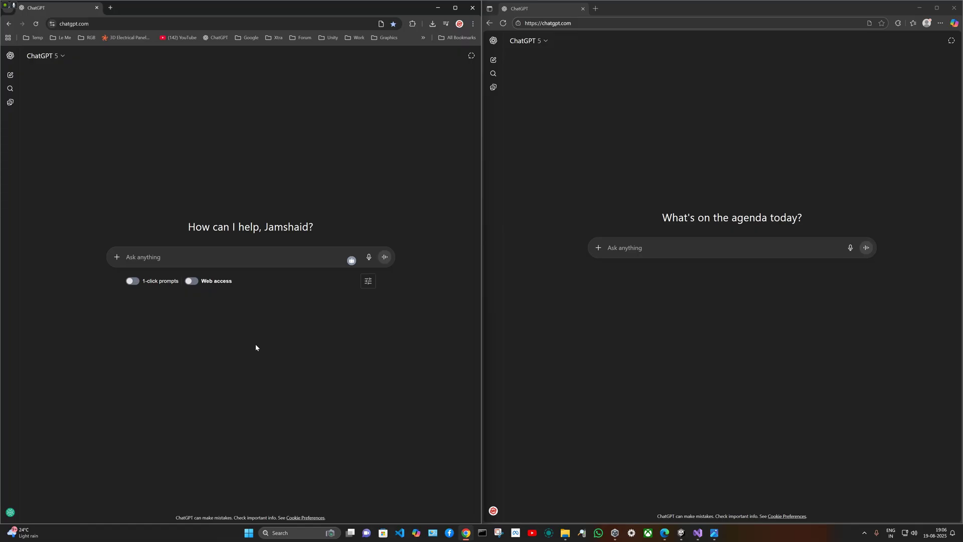
Send both chats the copied YouTube video link followed by the prompt "Summarize this".
text(https://www.youtube.com/watch?v=3ryID_SwU5E)
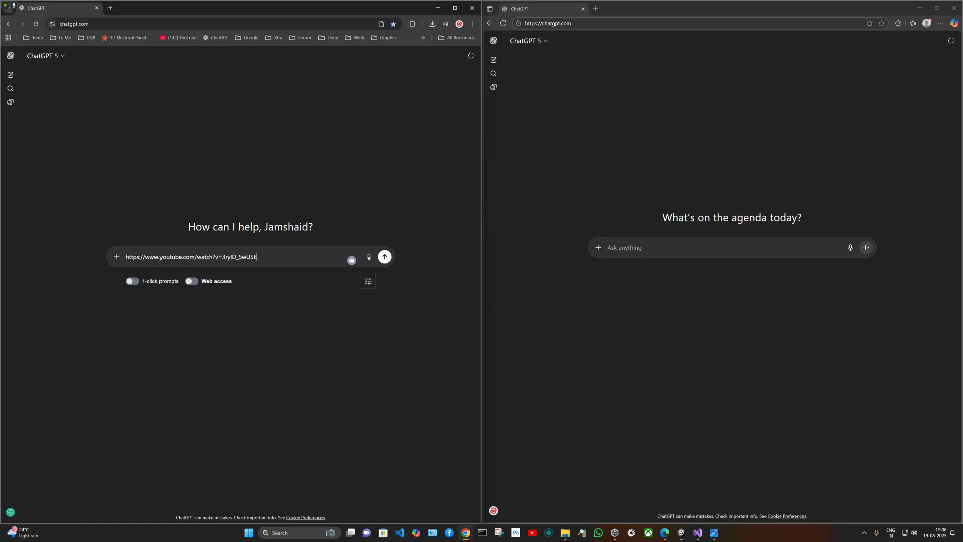
key(shift+Return)
key(shift+Return)
text(Summari)
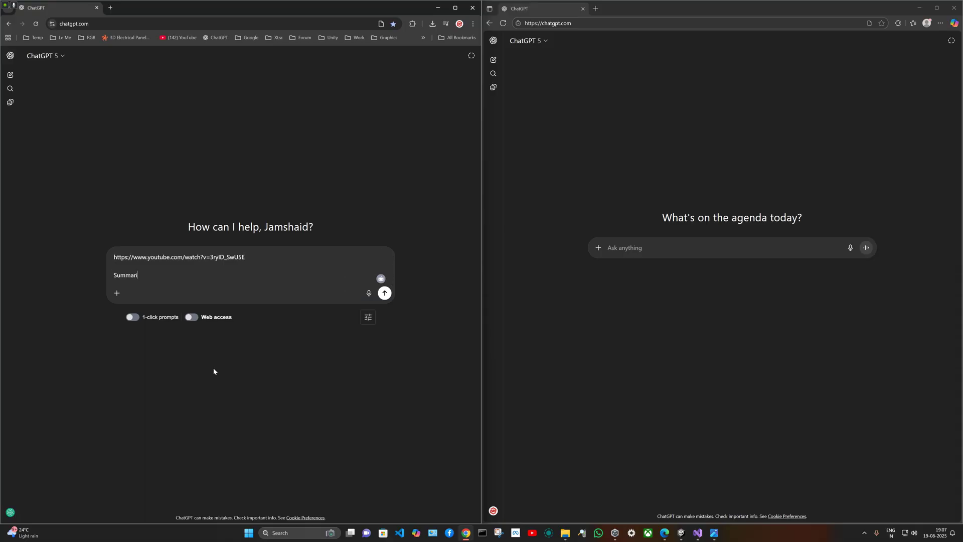
text(ze this)
key(Return)
click(866, 284)
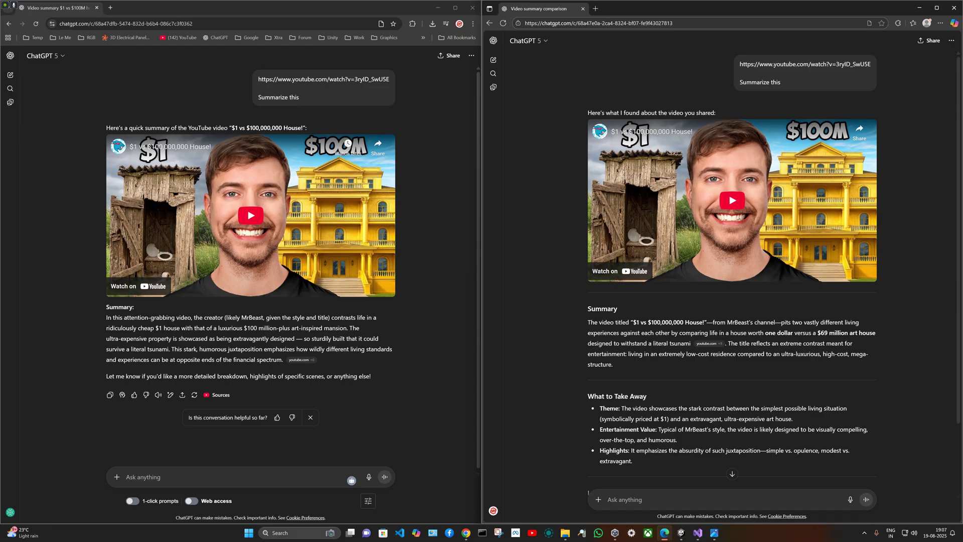
Compare the two video summaries, reading the ChatGPT Go summary and takeaways and the ChatGPT Plus summary paragraph.
scroll(651, 313, down, 2)
drag(587, 310, 677, 354)
click(676, 390)
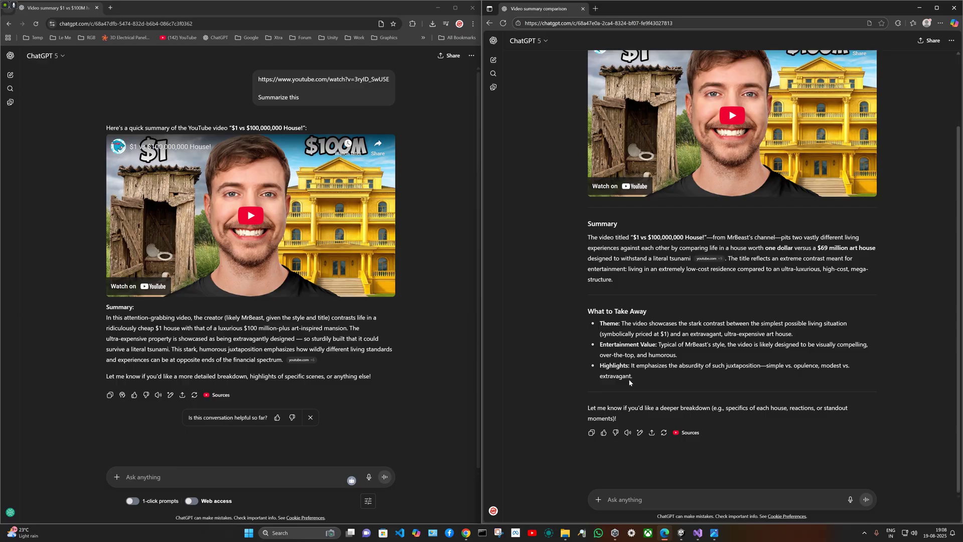
drag(104, 316, 396, 361)
click(431, 336)
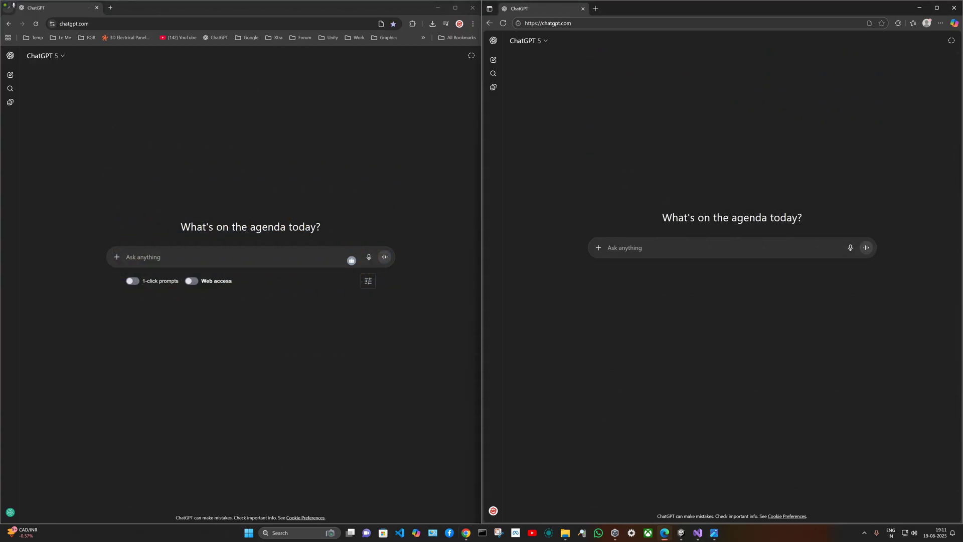
Enter the Asus Rog Ally Mafia performance video prompt in ChatGPT Plus, requesting SEO title, description, keywords, tags and a thumbnail, and copy it.
key(alt+Tab)
text(I have created performance video for Asus Rog Ally Z1 Extream of Mafia: The Old Country  The Game is too heavy. I have shown 1080p and 720p in 30Watt  I have shown High | Unreal TSR | Quality High | FSR | Quality Low | FSR | Quality Medium | Intel XeSS | Quality Low| Unreal TSR | Quality   Give me viral, searchable and SEO friendly Title and Description and Thumbnail Keywords and Tags with Comma)
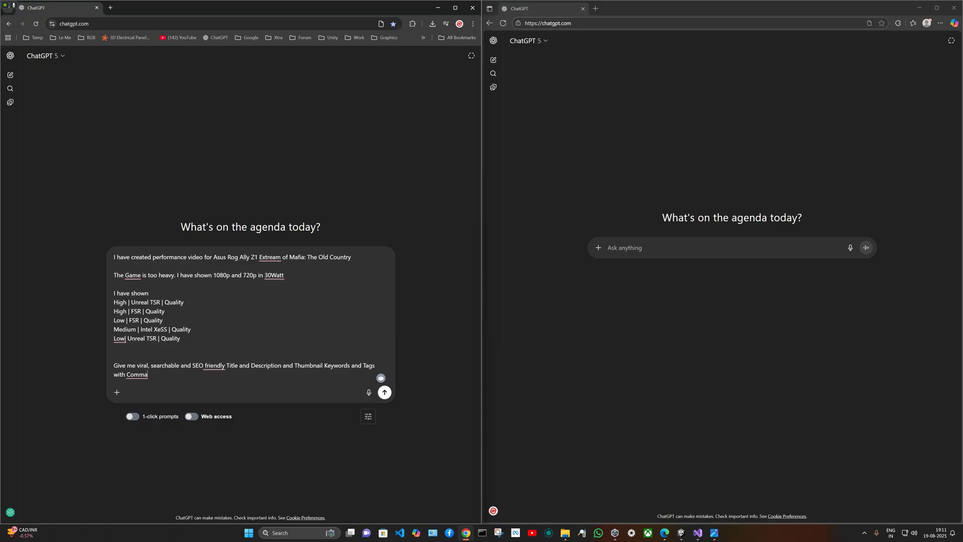
key(ctrl+a)
key(ctrl+c)
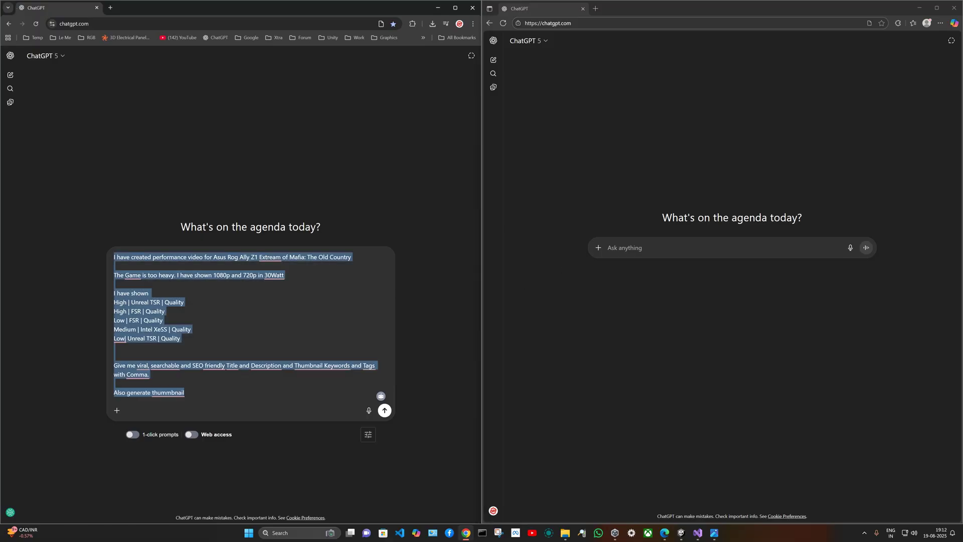
Paste the same Mafia: The Old Country video prompt into the ChatGPT Go chat and send it in both chats.
key(alt+Tab)
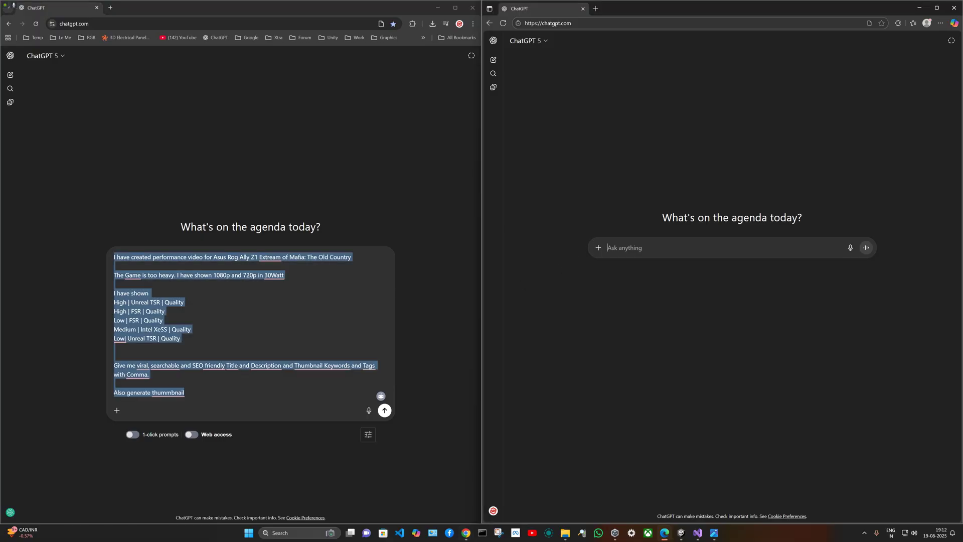
key(ctrl+v)
click(410, 334)
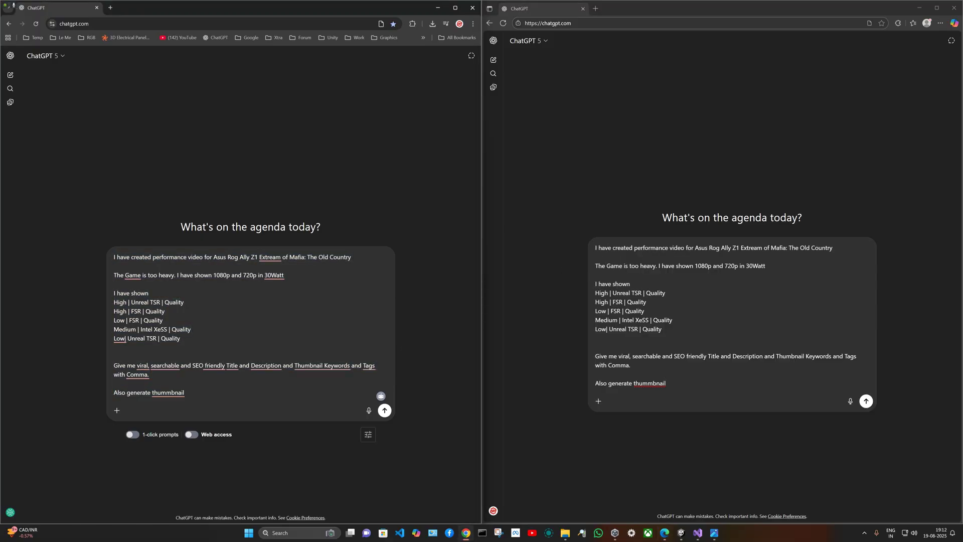
click(384, 410)
click(866, 400)
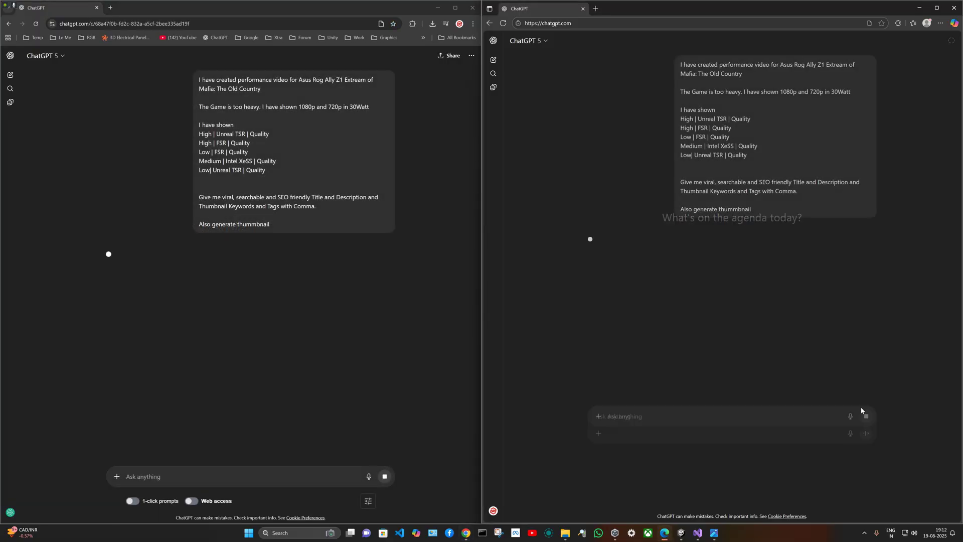
Download the thumbnail from the ChatGPT Go reply and open rog_ally_mafia_thumbnail.jpg in a smaller window over the Go chat.
click(611, 384)
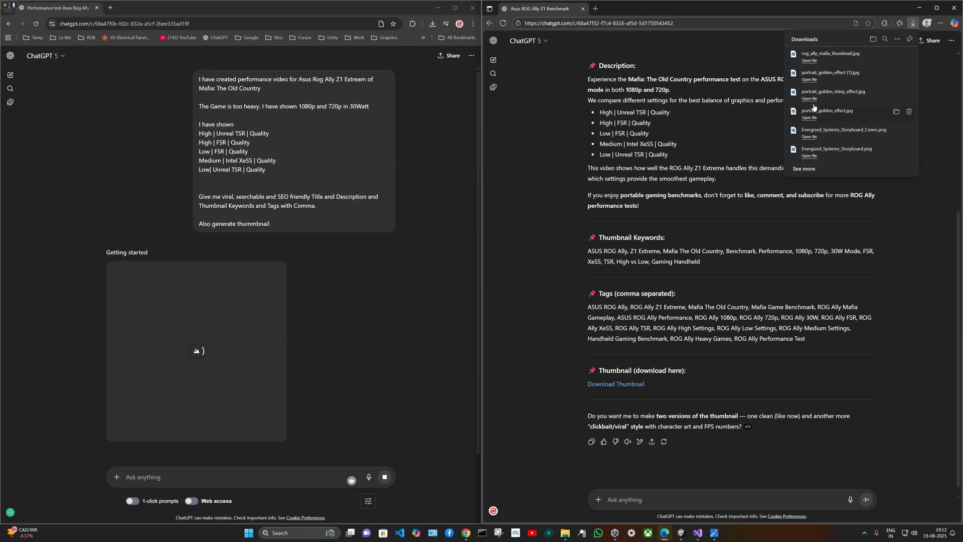
click(828, 57)
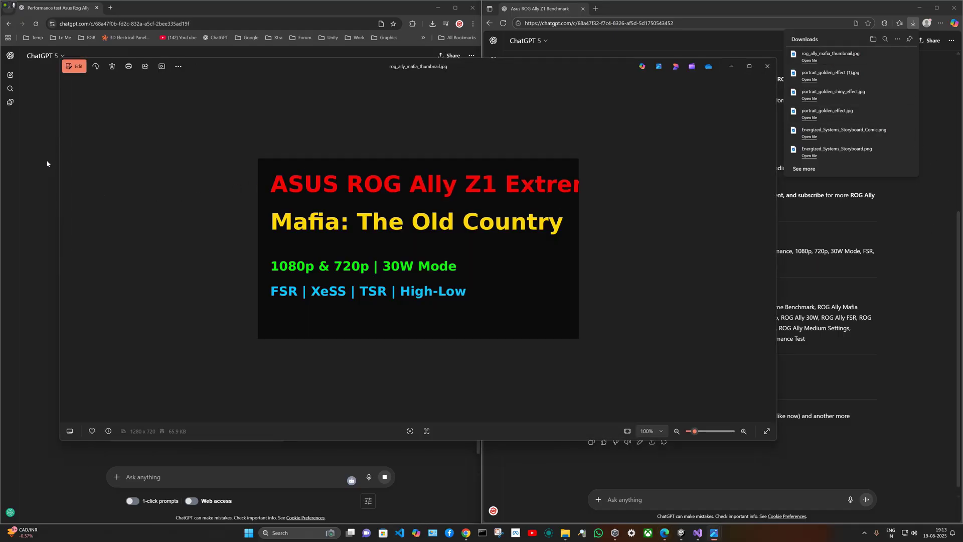
drag(61, 161, 462, 160)
drag(579, 63, 682, 75)
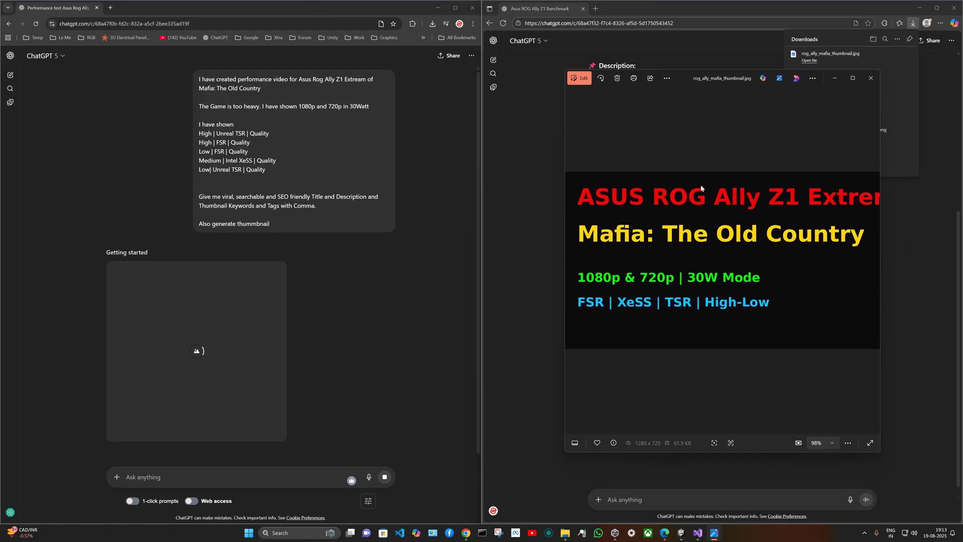
drag(880, 241, 909, 243)
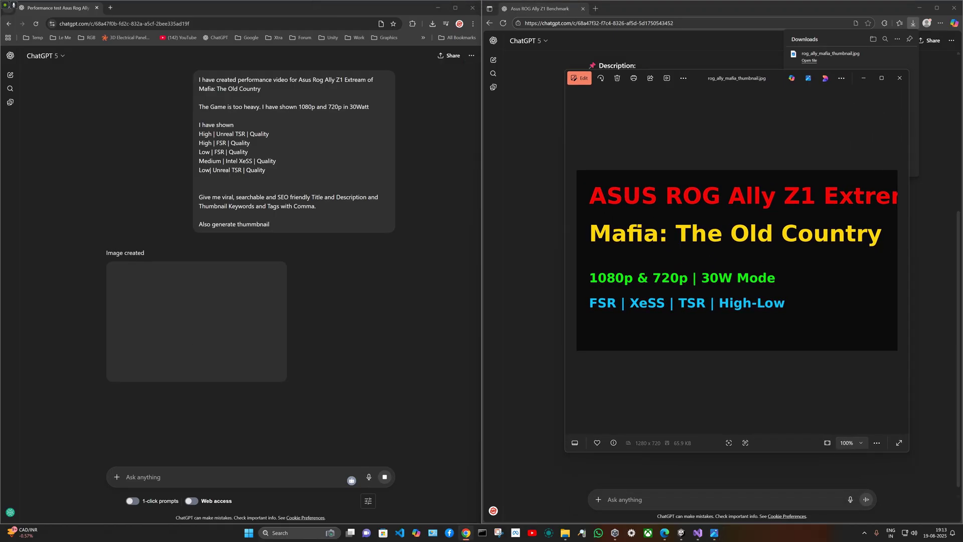
Open the Mafia thumbnail generated in the ChatGPT Plus chat for inspection.
click(189, 305)
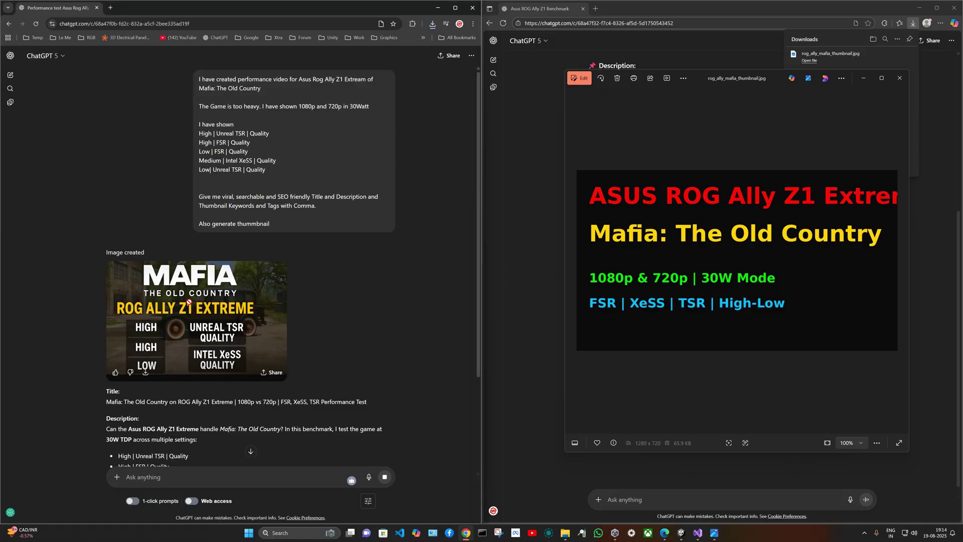
click(188, 305)
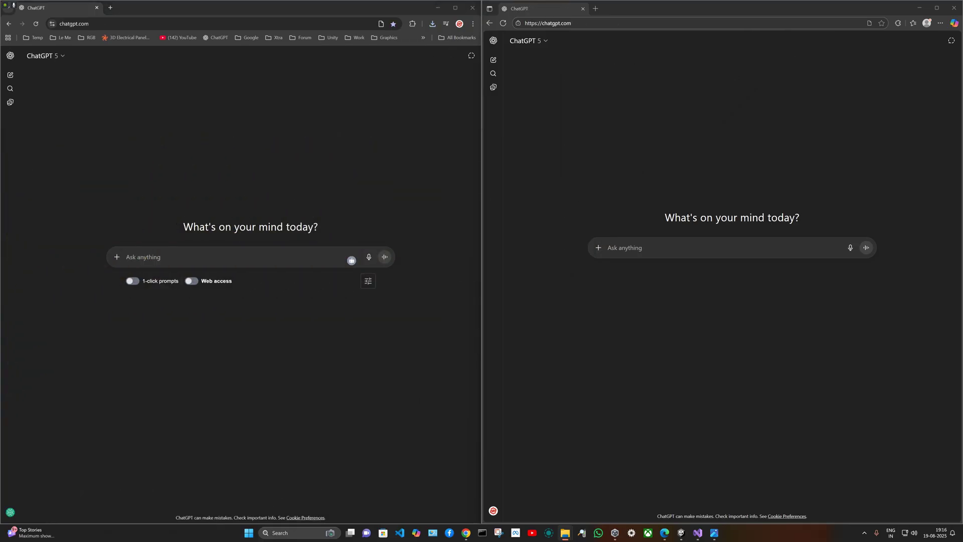
Send both chats the seven video screenshots with a prompt requesting viral On Screen Text POV and a hook for the Meta Rayban AI Glass reel.
drag(249, 269, 249, 269)
drag(765, 266, 695, 253)
click(126, 285)
key(ctrl+v)
key(alt+Tab)
key(ctrl+v)
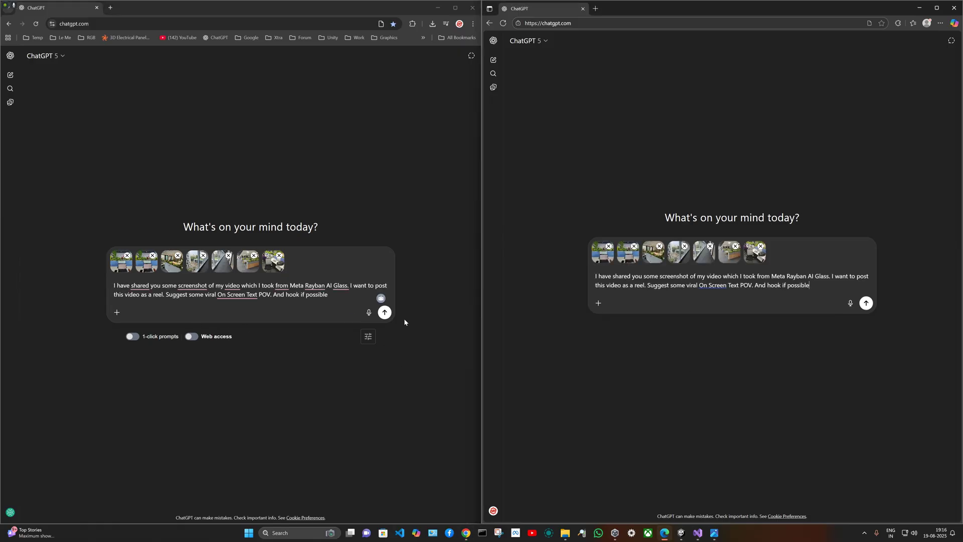
click(385, 312)
click(866, 303)
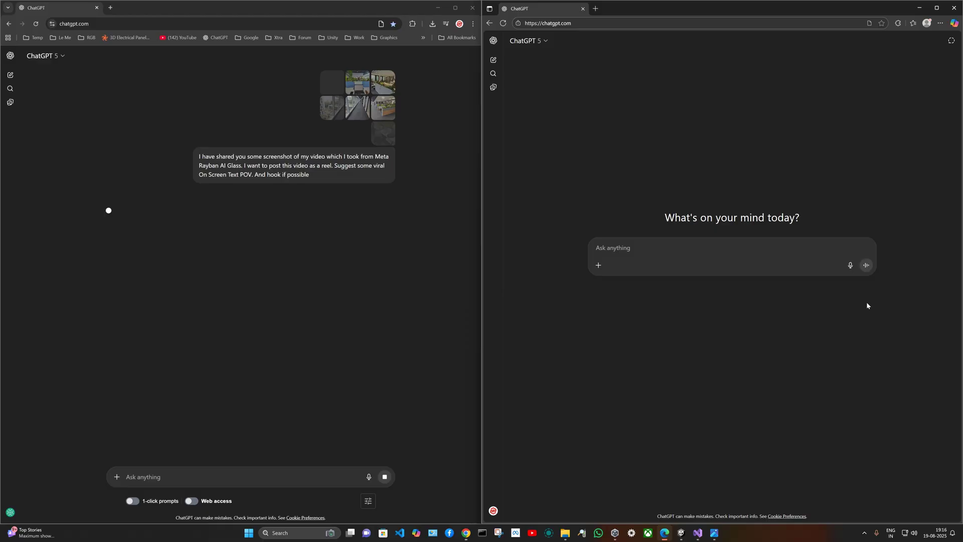
Compare the hook ideas and on-screen text flow sections in the ChatGPT Plus and ChatGPT Go reel replies.
click(284, 314)
scroll(284, 314, up, 5)
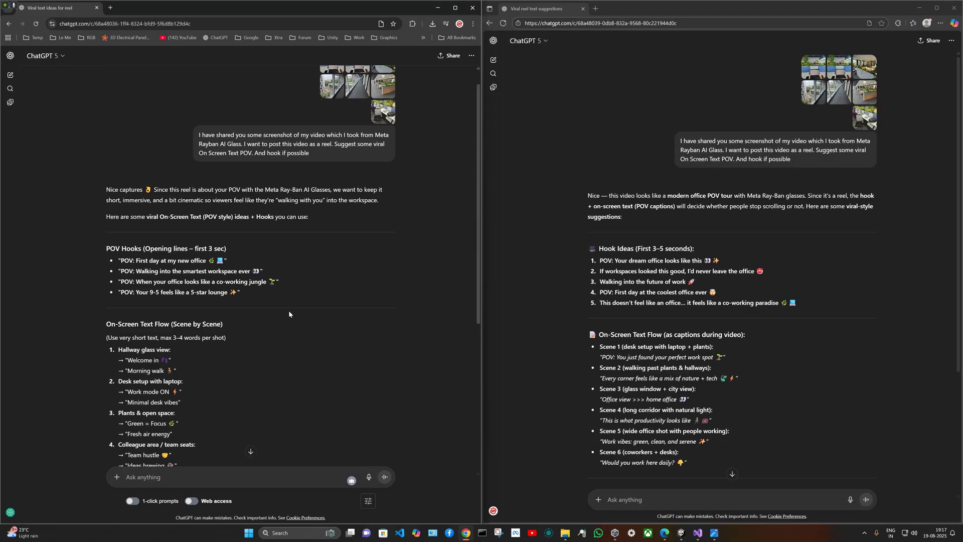
drag(115, 248, 169, 249)
click(182, 302)
drag(608, 249, 650, 249)
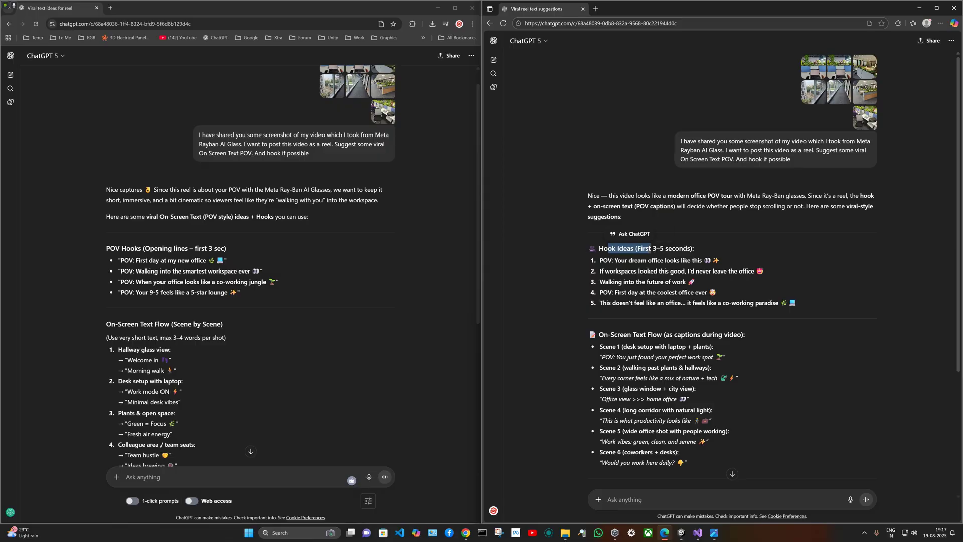
drag(599, 334, 685, 334)
drag(147, 324, 216, 324)
scroll(270, 325, down, 3)
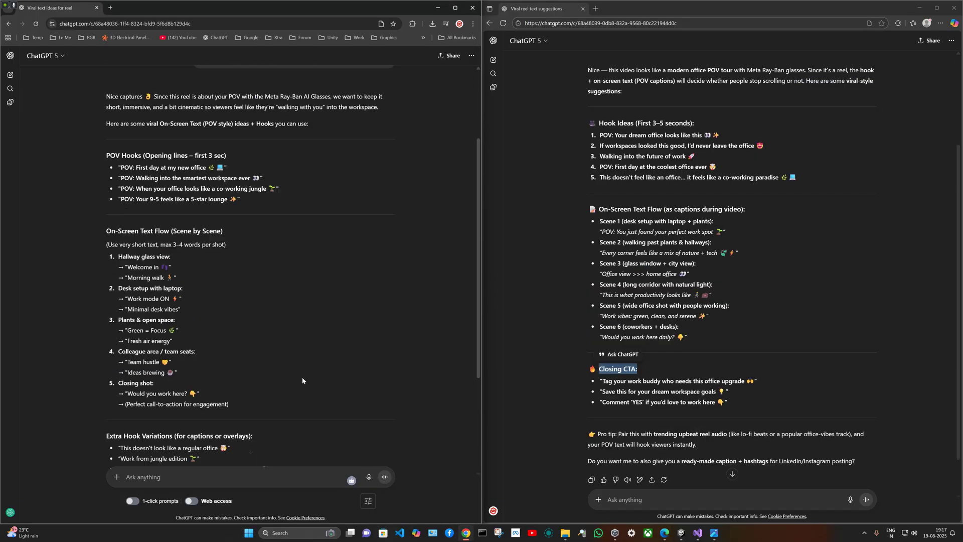
scroll(302, 377, up, 3)
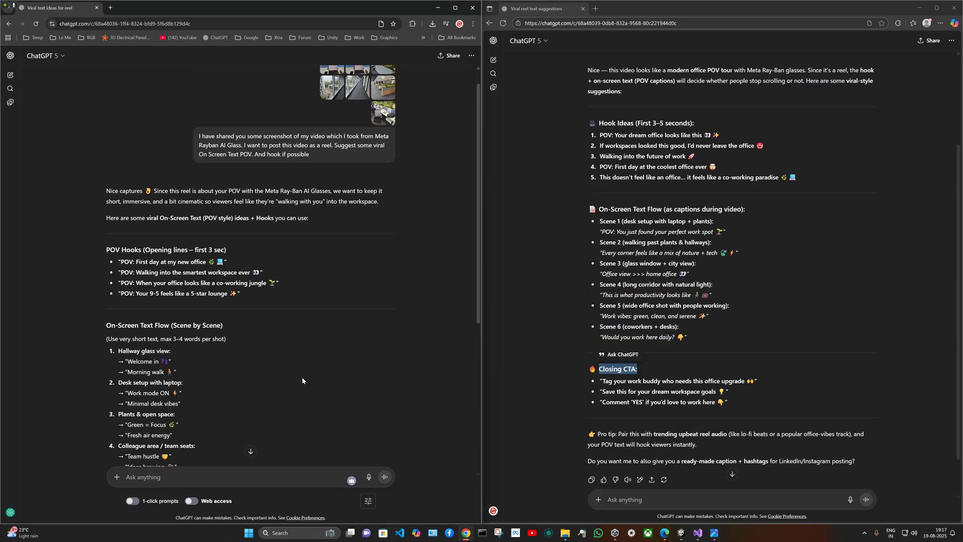